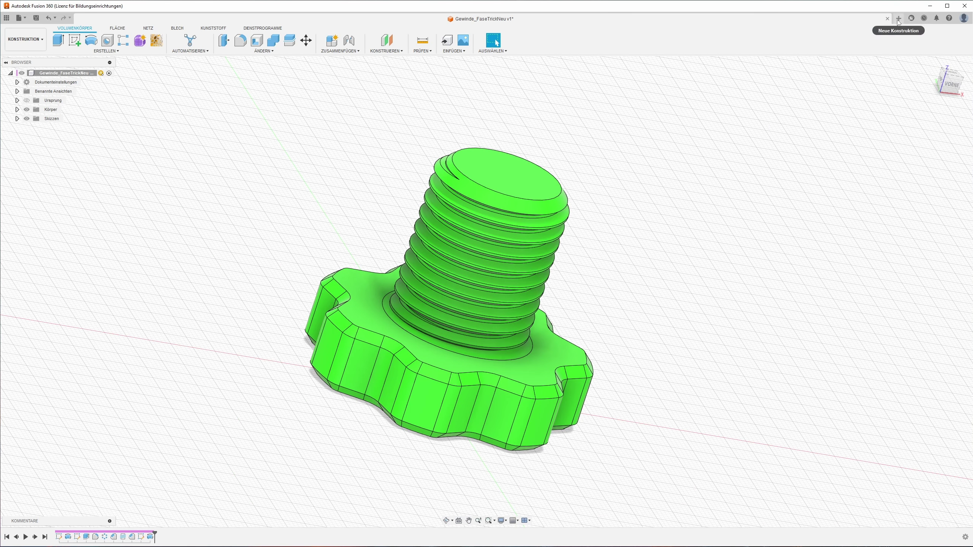
Step: Start a new empty untitled design tab next to the threaded knob file
{"action": "left_click", "coordinate": [898, 18]}
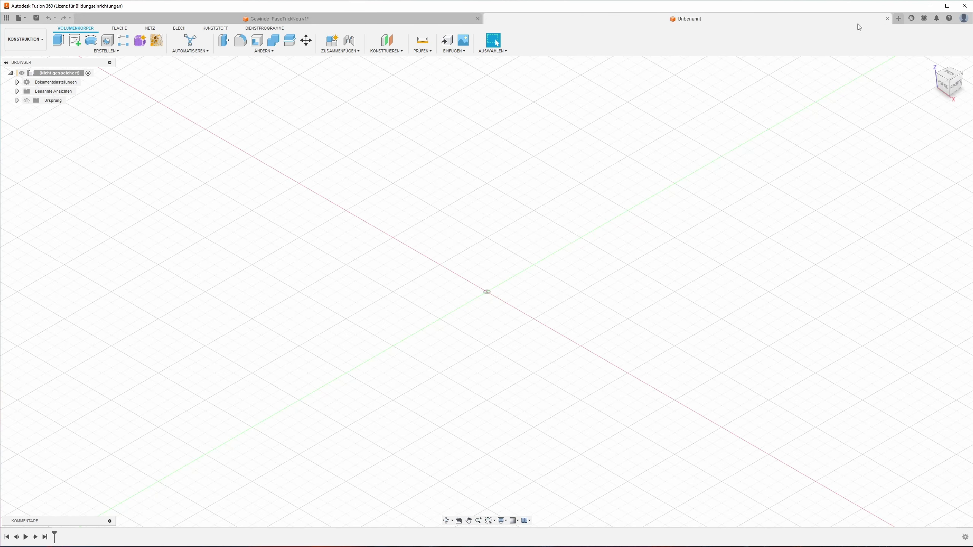
Step: On the front plane, draw a six-line closed stepped profile through the origin and finish the sketch
{"action": "left_click", "coordinate": [74, 40]}
{"action": "left_click", "coordinate": [501, 284]}
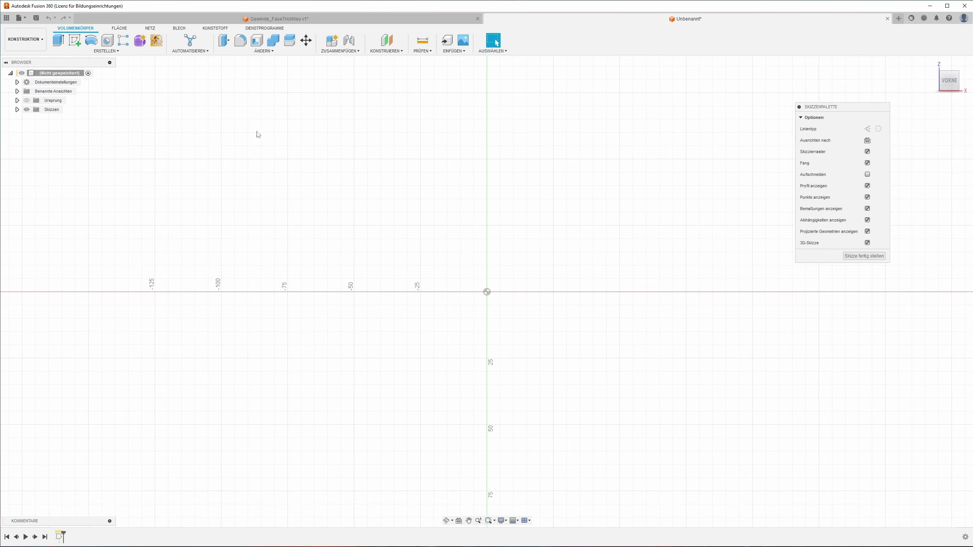
{"action": "left_click", "coordinate": [94, 42]}
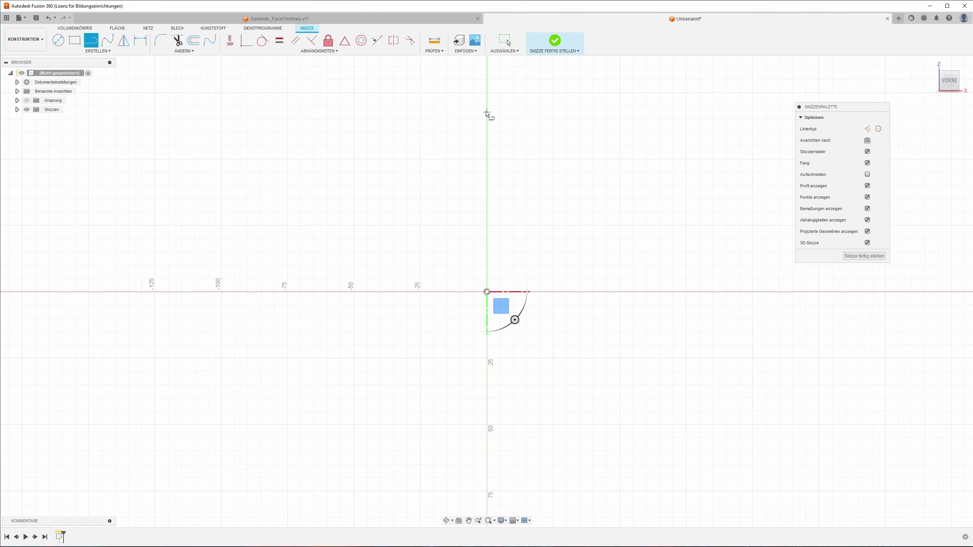
{"action": "left_click", "coordinate": [486, 92]}
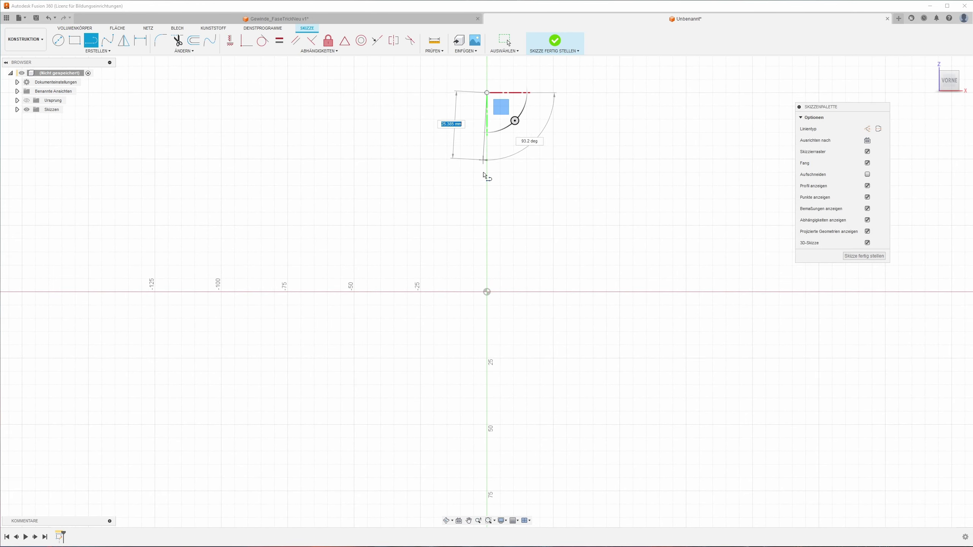
{"action": "left_click", "coordinate": [487, 292]}
{"action": "left_click", "coordinate": [620, 292]}
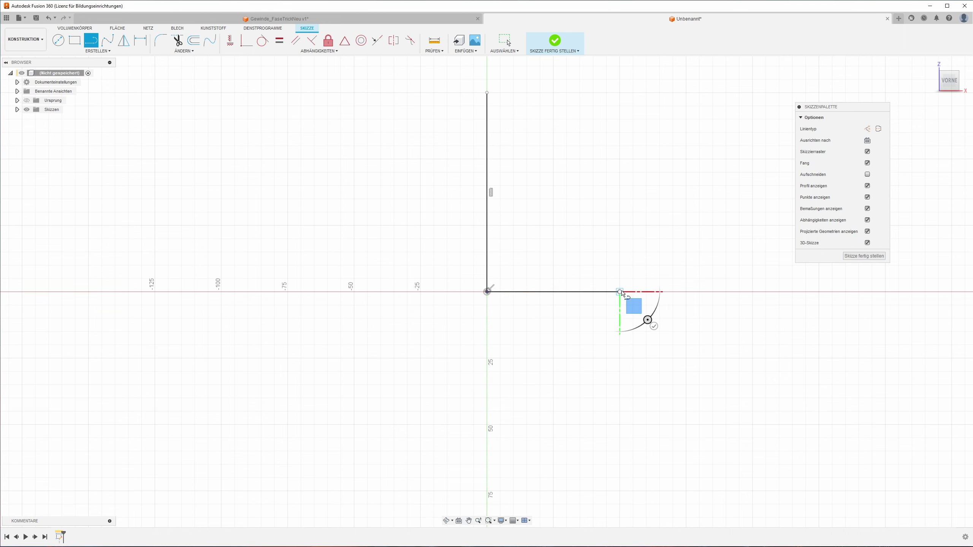
{"action": "left_click", "coordinate": [620, 238]}
{"action": "left_click", "coordinate": [553, 239]}
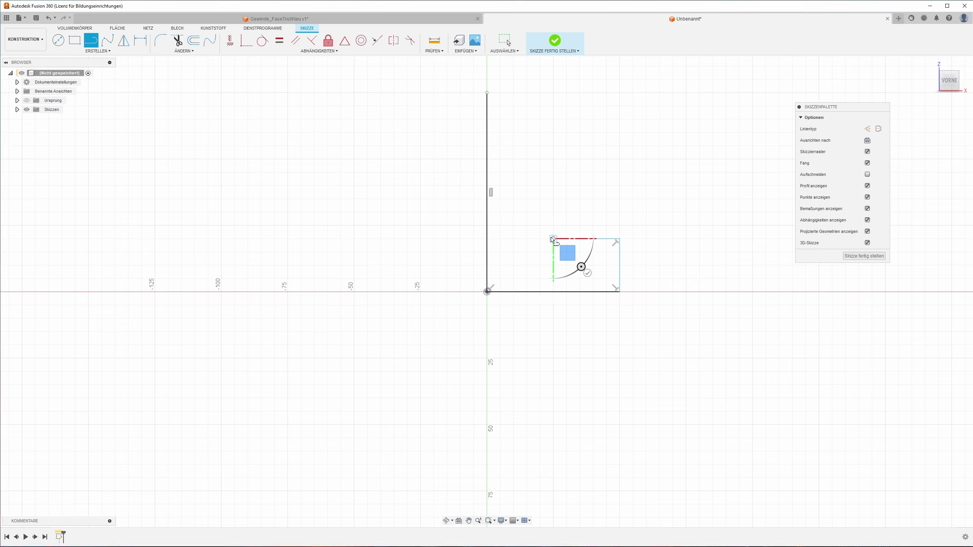
{"action": "left_click", "coordinate": [553, 93]}
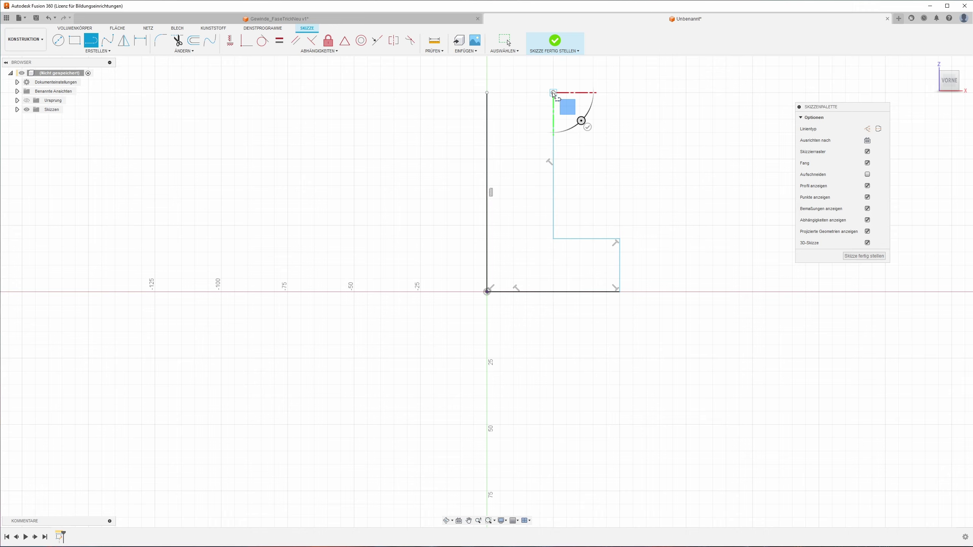
{"action": "left_click", "coordinate": [487, 93]}
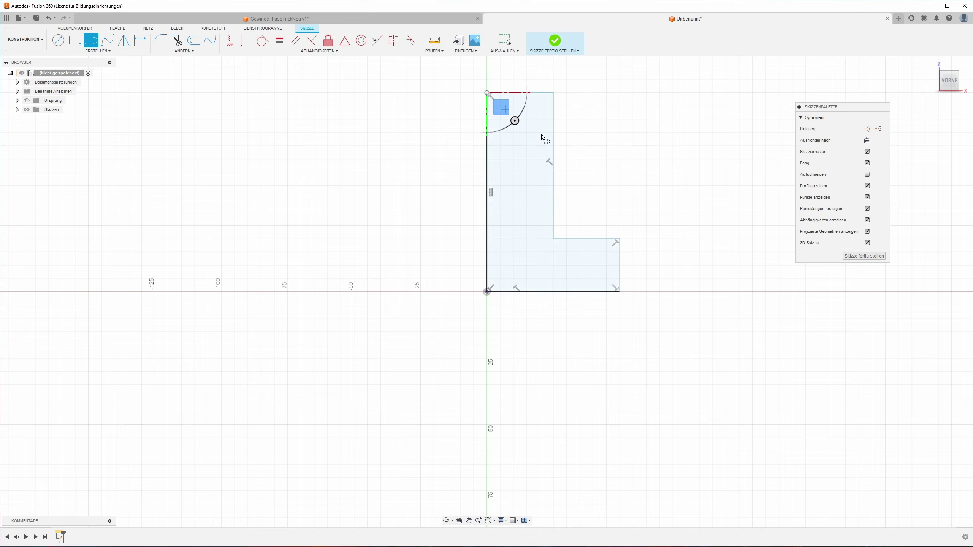
{"action": "left_click", "coordinate": [864, 256]}
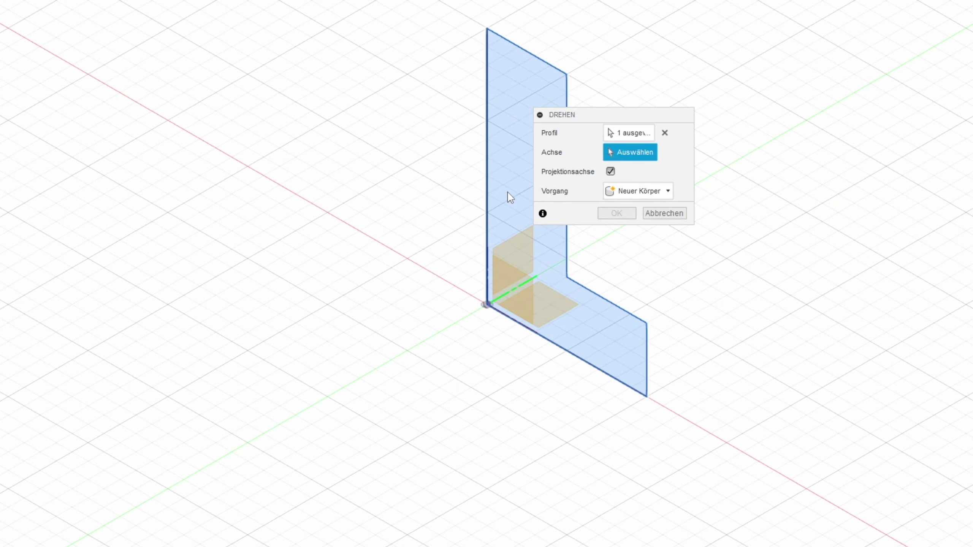
Step: Revolve the profile 360° about its vertical line and apply the ABS (Grün) appearance
{"action": "left_click", "coordinate": [488, 163]}
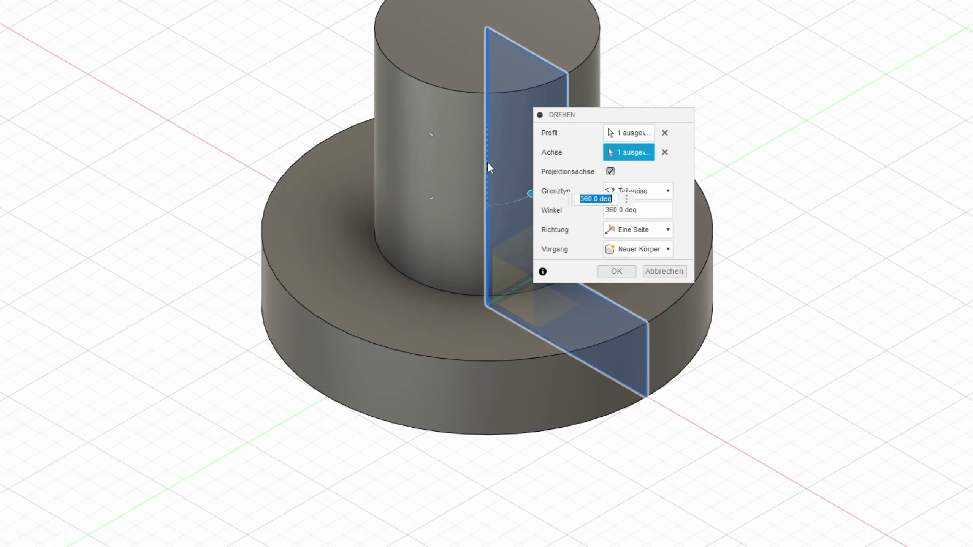
{"action": "left_click", "coordinate": [620, 273]}
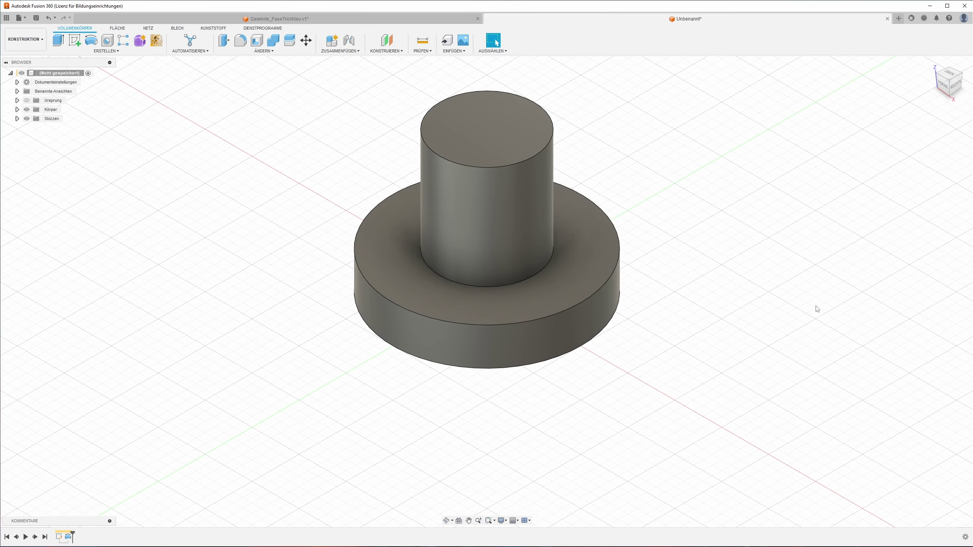
{"action": "key", "text": "a"}
{"action": "left_click", "coordinate": [939, 238]}
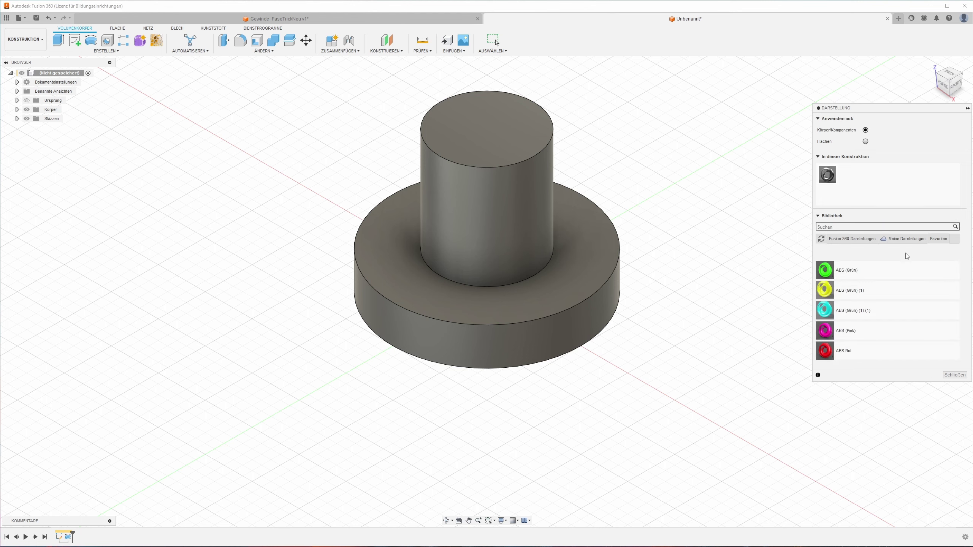
{"action": "left_click_drag", "start_coordinate": [835, 269], "coordinate": [569, 261]}
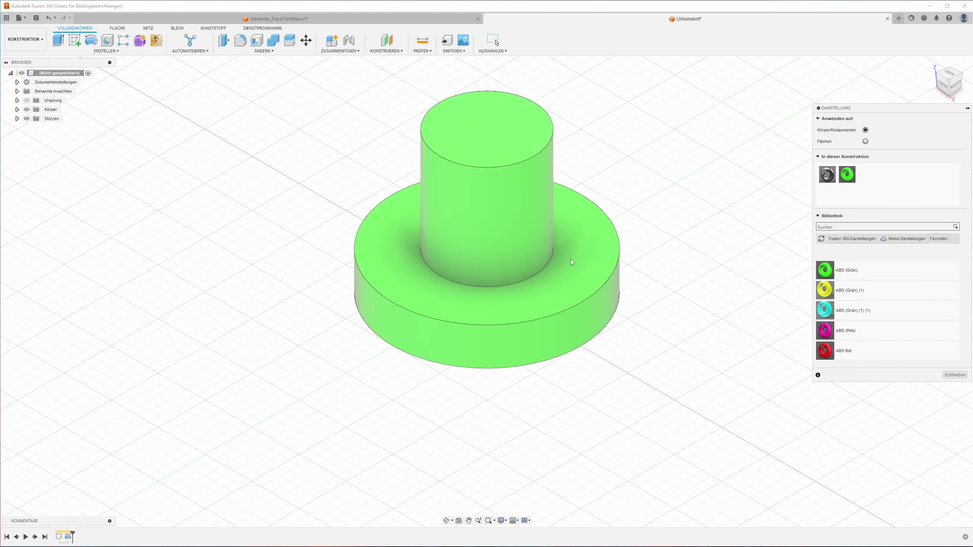
{"action": "left_click", "coordinate": [949, 376]}
{"action": "middle_click_drag", "start_coordinate": [545, 332], "coordinate": [494, 257], "text": "shift"}
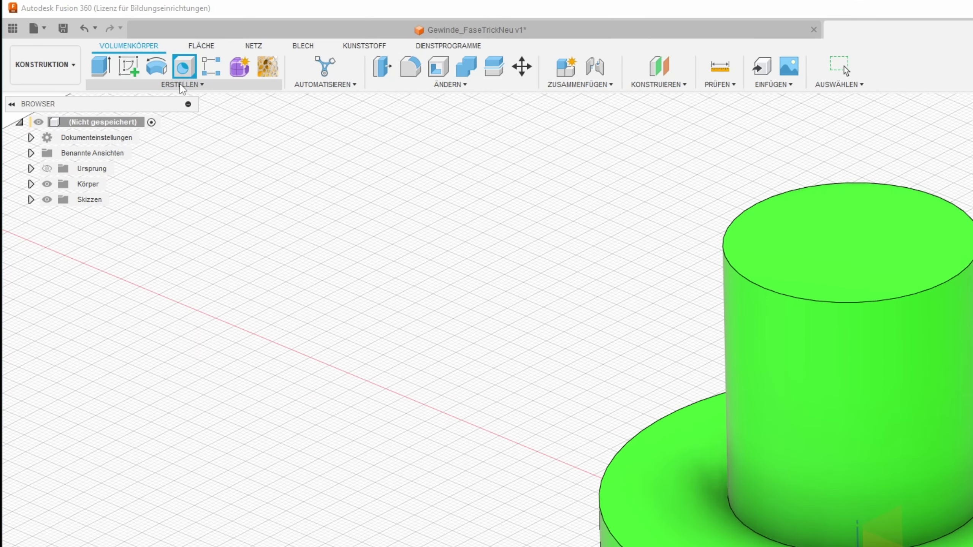
Step: Add a modelled, full-length M50x4 thread, class 6g, right-hand, to the upper cylinder face
{"action": "left_click", "coordinate": [228, 86]}
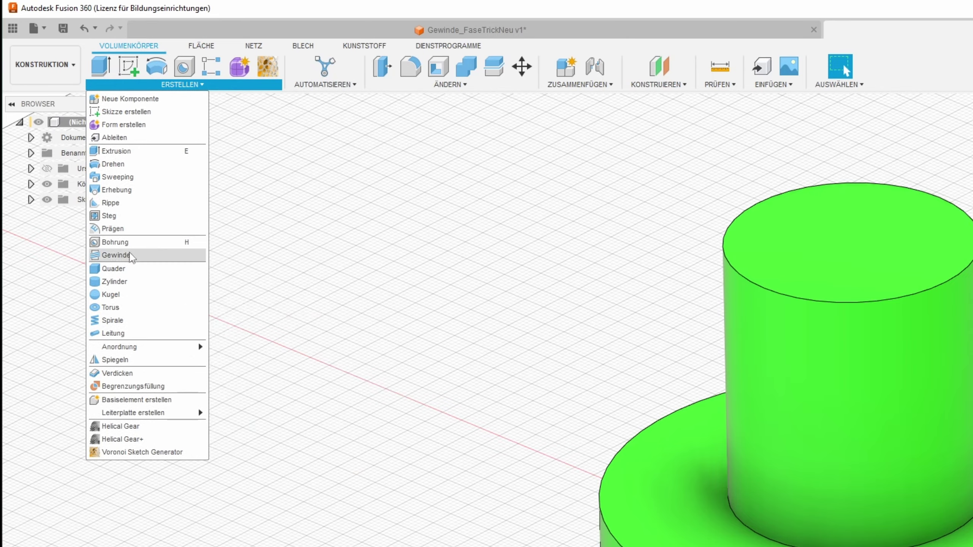
{"action": "left_click", "coordinate": [132, 255]}
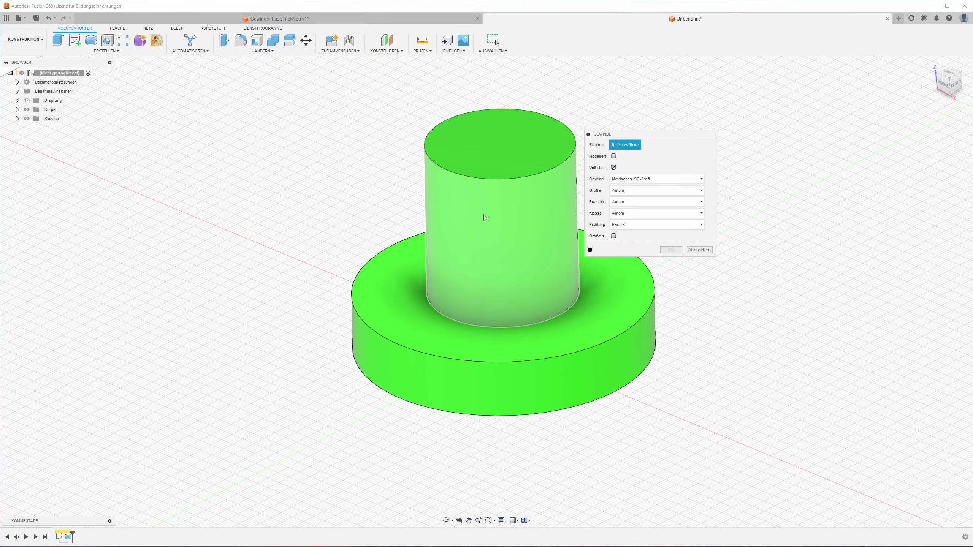
{"action": "left_click", "coordinate": [480, 216]}
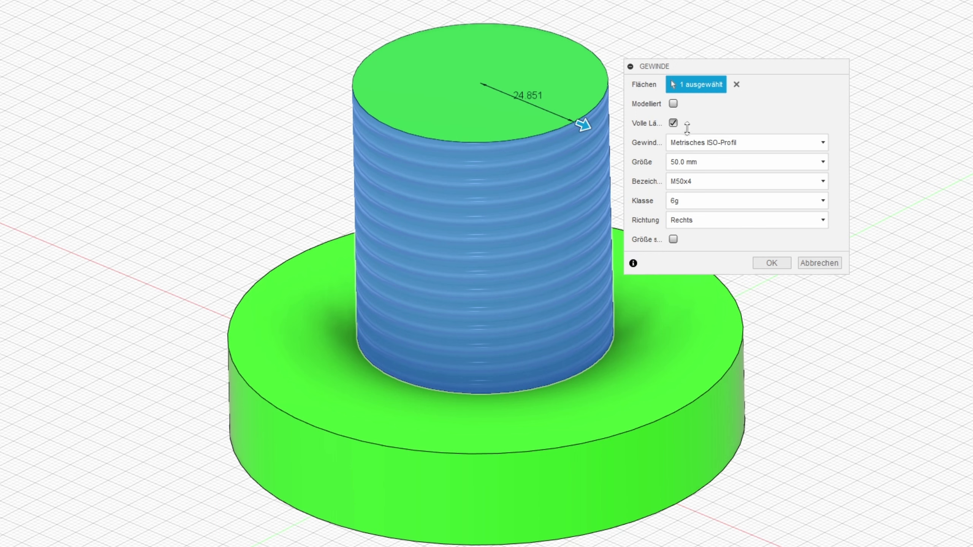
{"action": "left_click", "coordinate": [673, 103]}
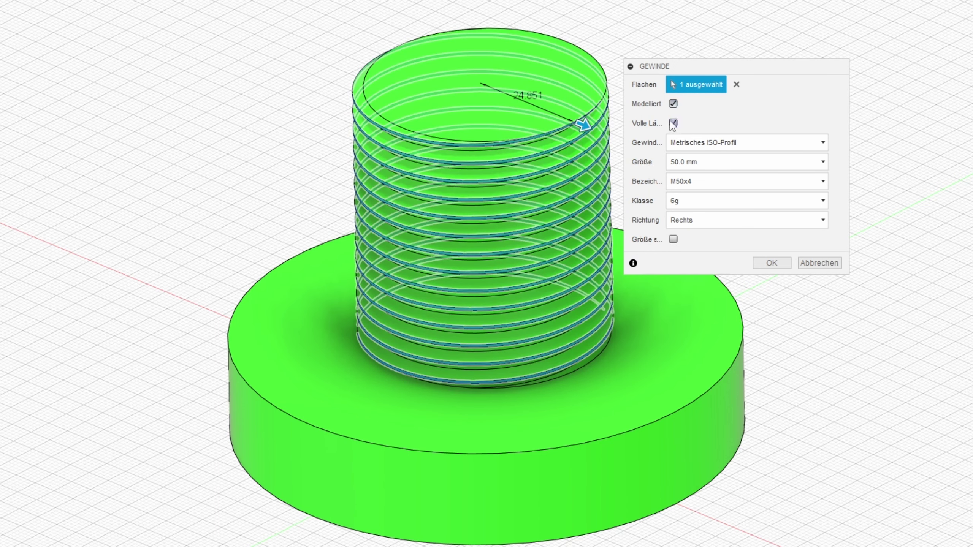
{"action": "left_click", "coordinate": [700, 191]}
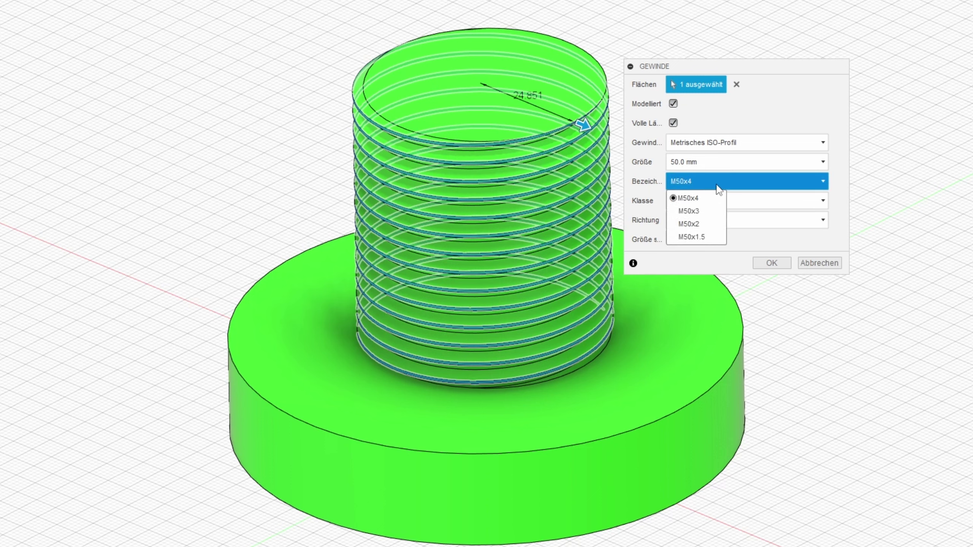
{"action": "left_click", "coordinate": [695, 181]}
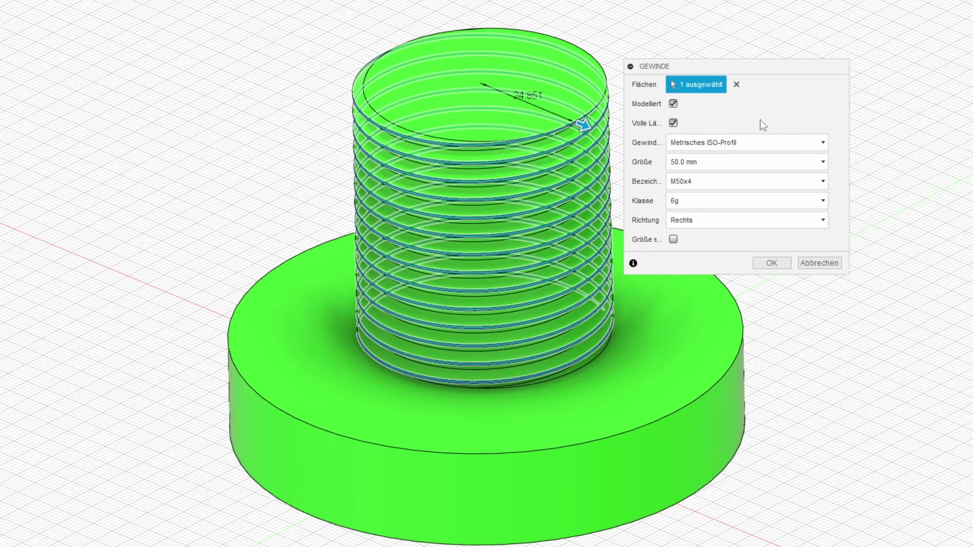
{"action": "left_click", "coordinate": [771, 263]}
{"action": "mouse_move", "coordinate": [760, 265]}
{"action": "middle_mouse_down", "text": "shift"}
{"action": "mouse_move", "coordinate": [715, 213]}
{"action": "mouse_move", "coordinate": [564, 135]}
{"action": "mouse_move", "coordinate": [460, 116]}
{"action": "mouse_move", "coordinate": [159, 146]}
{"action": "mouse_move", "coordinate": [195, 152]}
{"action": "middle_mouse_up", "text": "shift"}
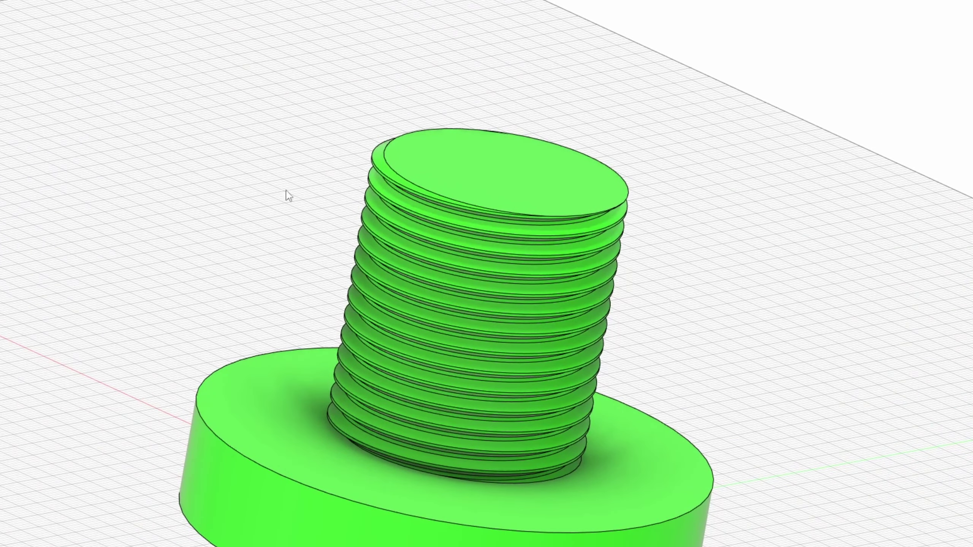
Step: Abandon a chamfer attempt, then suppress the thread feature from the timeline
{"action": "left_click", "coordinate": [249, 53]}
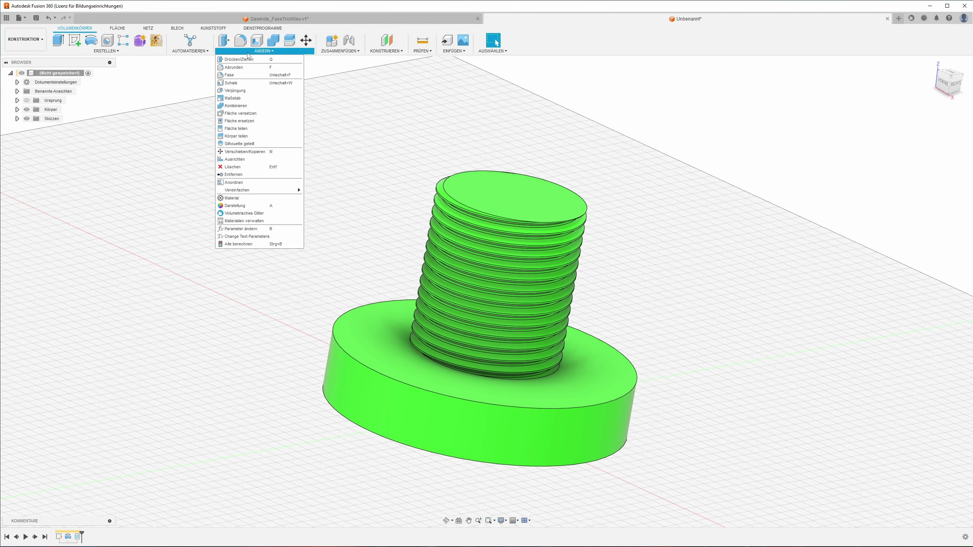
{"action": "left_click", "coordinate": [240, 76]}
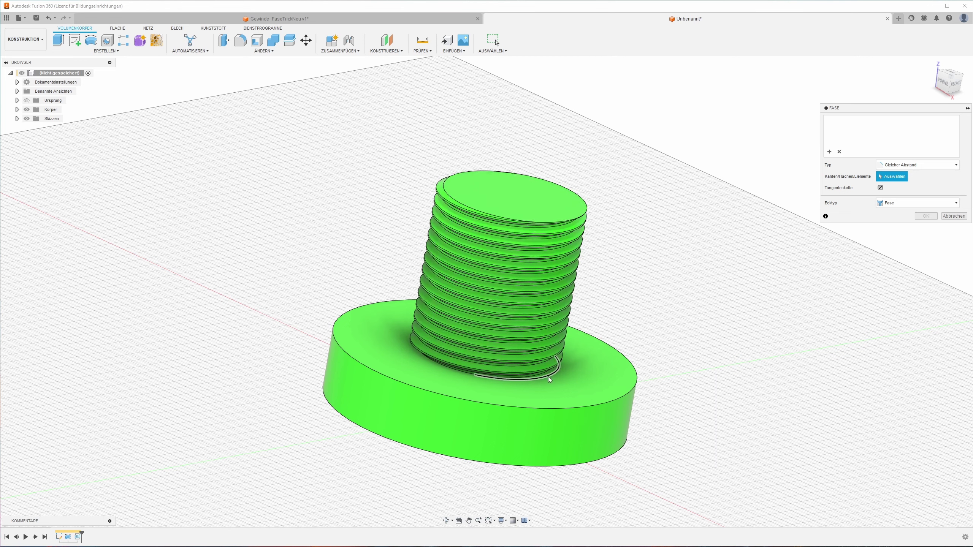
{"action": "left_click", "coordinate": [952, 217]}
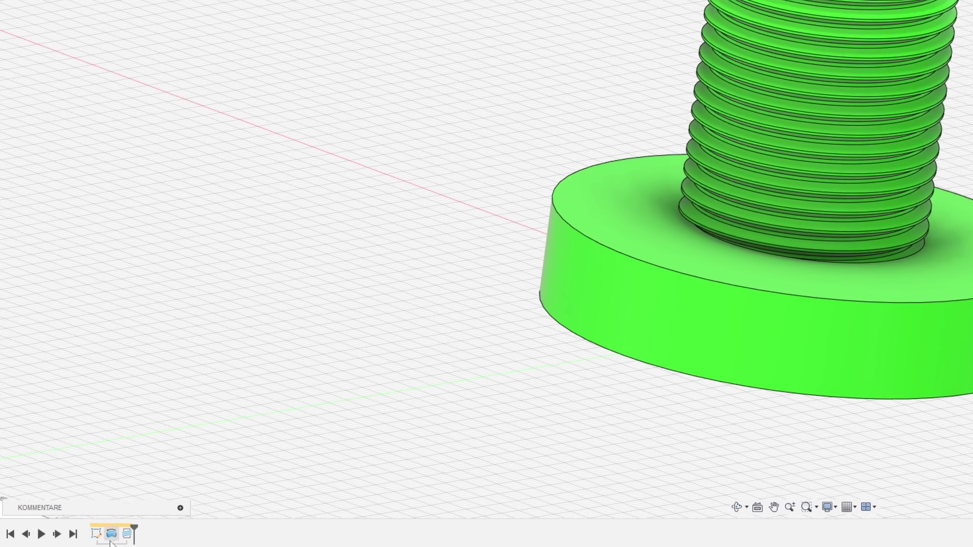
{"action": "right_click", "coordinate": [131, 533]}
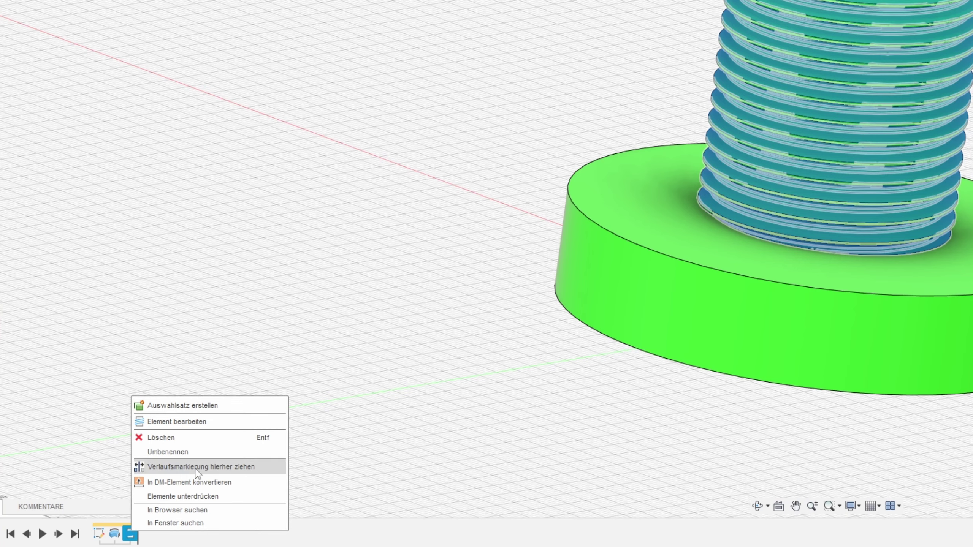
{"action": "left_click", "coordinate": [214, 496]}
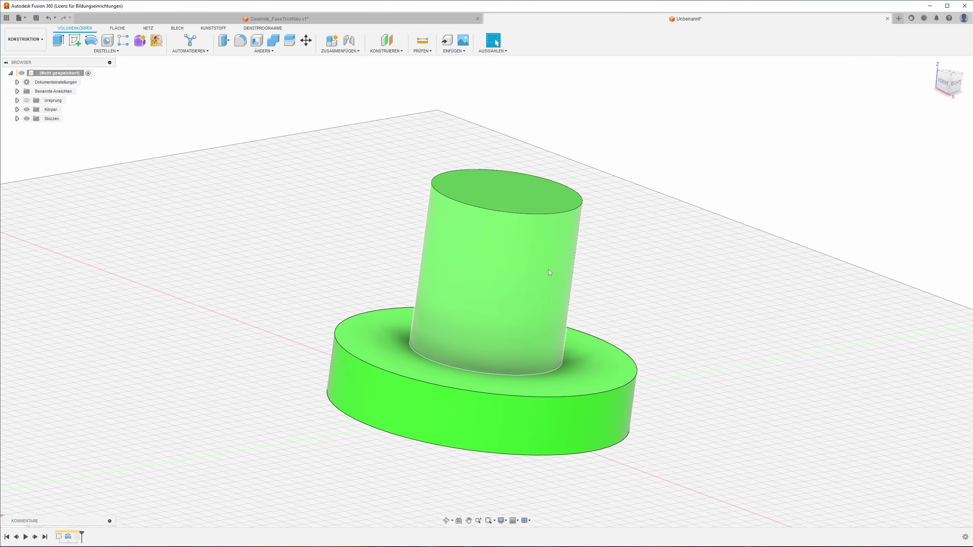
Step: Chamfer the shaft's top edge with an equal 4 mm distance
{"action": "left_click", "coordinate": [263, 50]}
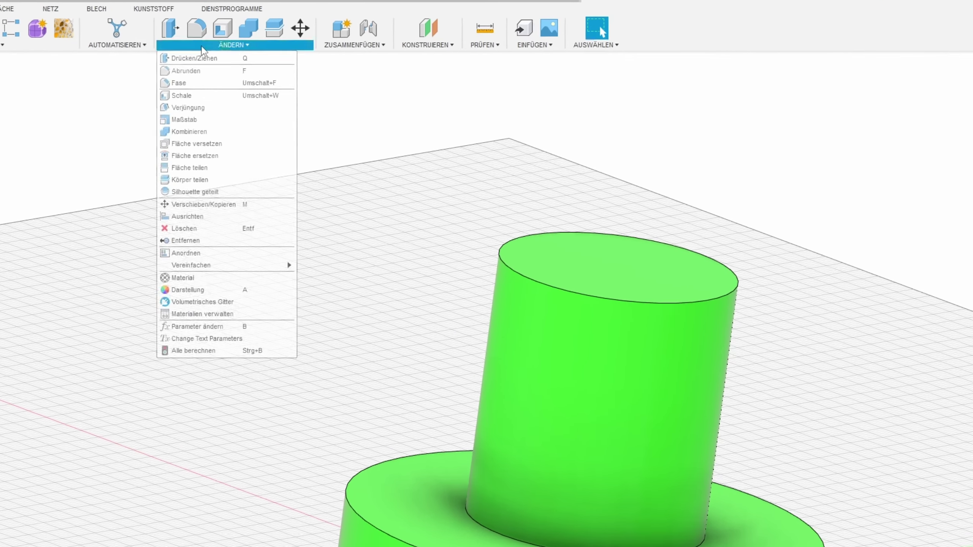
{"action": "left_click", "coordinate": [175, 84]}
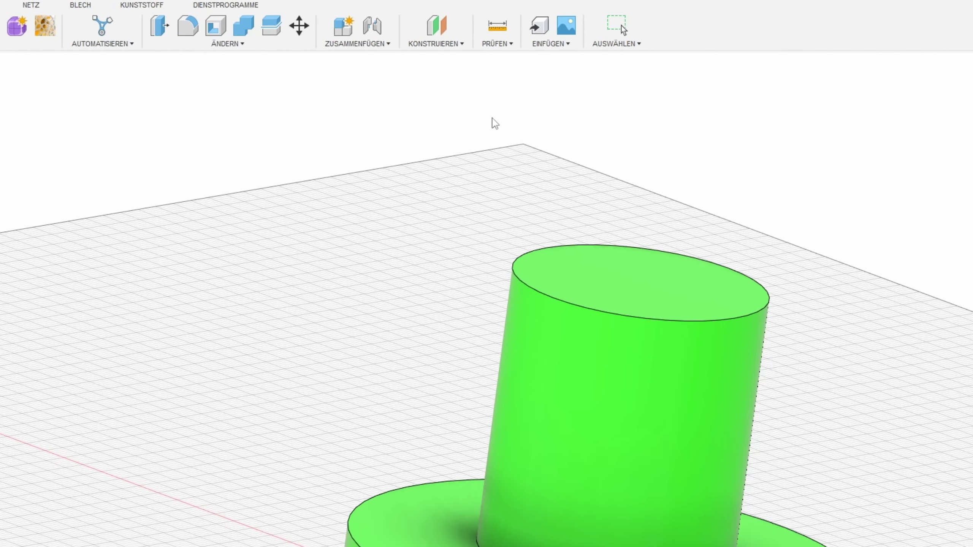
{"action": "left_click", "coordinate": [667, 321]}
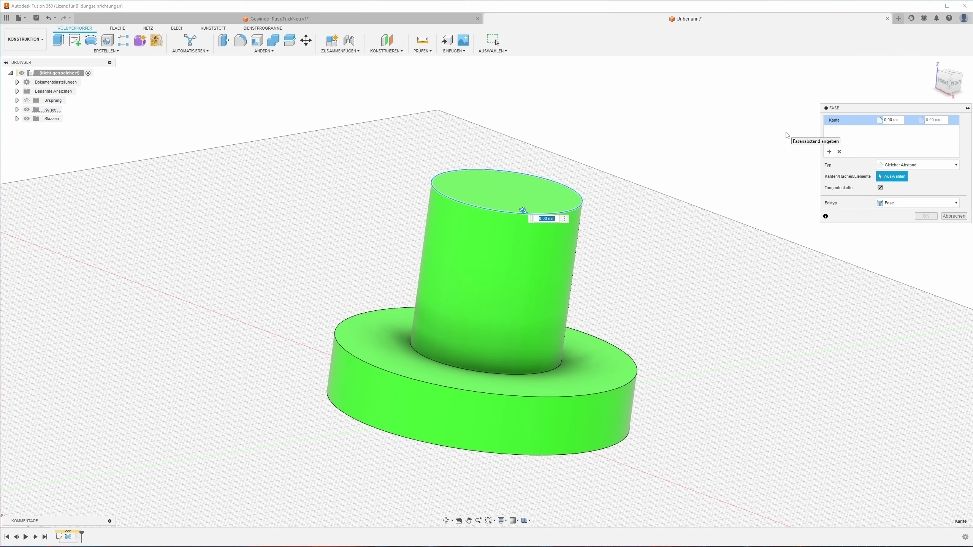
{"action": "left_click", "coordinate": [896, 121]}
{"action": "type", "text": "4"}
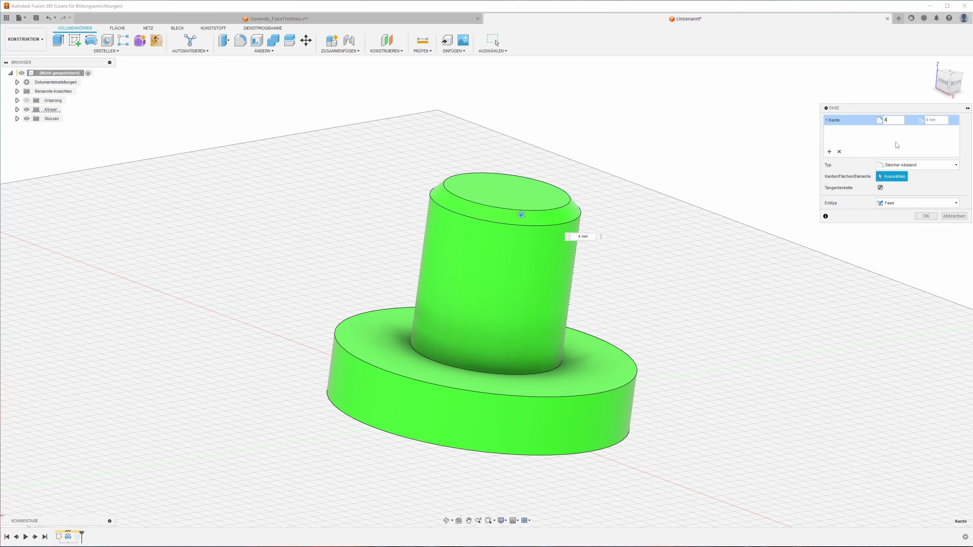
{"action": "left_click", "coordinate": [925, 217]}
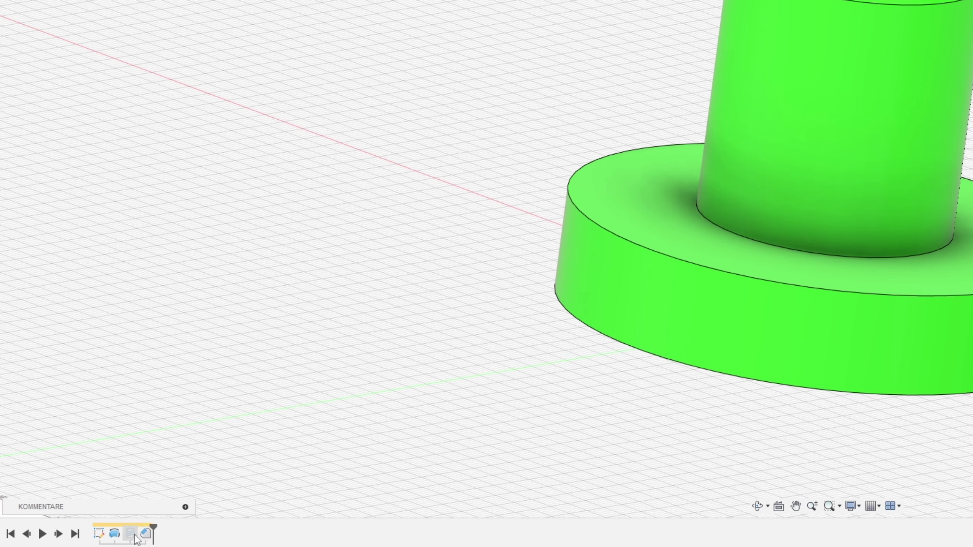
Step: Unsuppress the thread feature and zoom in on the threaded shaft
{"action": "right_click", "coordinate": [130, 534]}
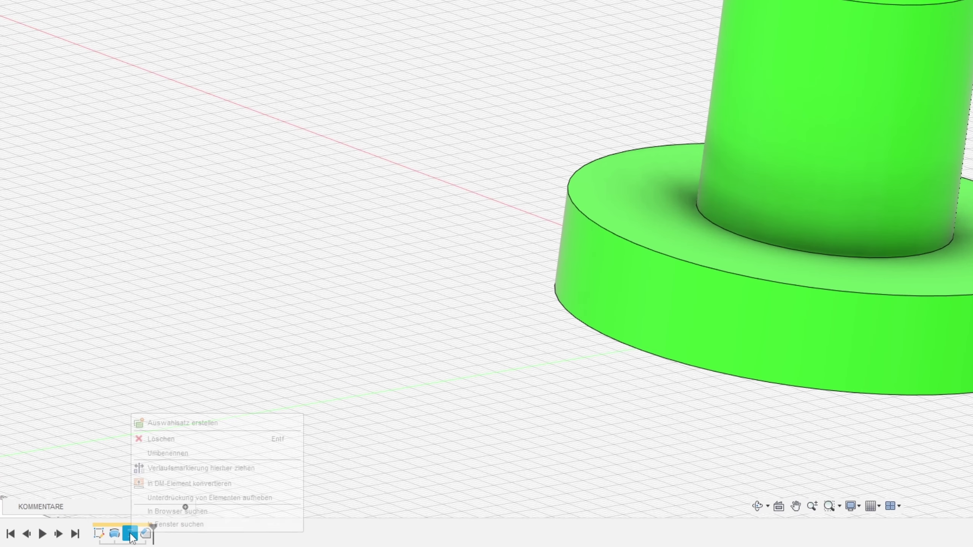
{"action": "left_click", "coordinate": [165, 498]}
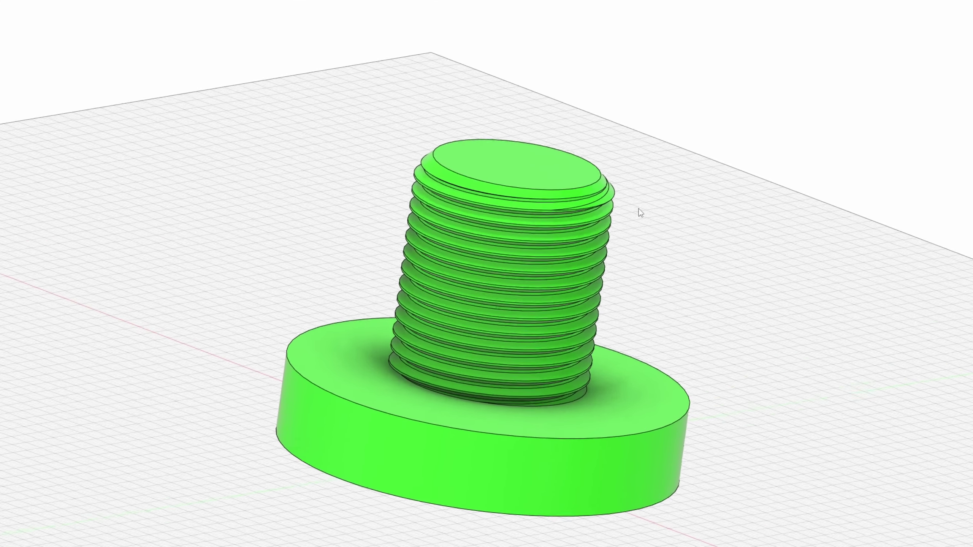
{"action": "mouse_move", "coordinate": [639, 208]}
{"action": "middle_mouse_down", "text": "shift"}
{"action": "mouse_move", "coordinate": [205, 183]}
{"action": "mouse_move", "coordinate": [224, 199]}
{"action": "middle_mouse_up", "text": "shift"}
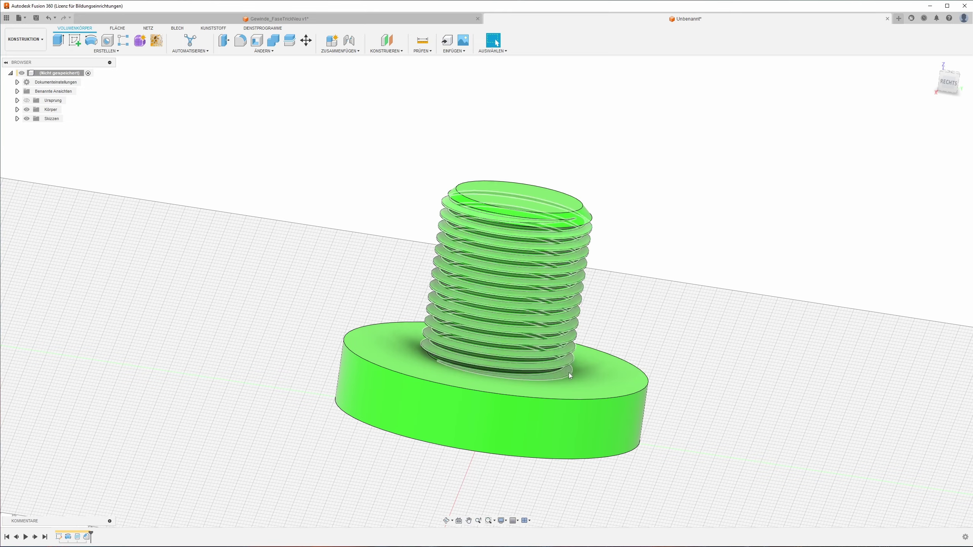
{"action": "scroll", "coordinate": [574, 380], "scroll_direction": "up", "scroll_amount": 2}
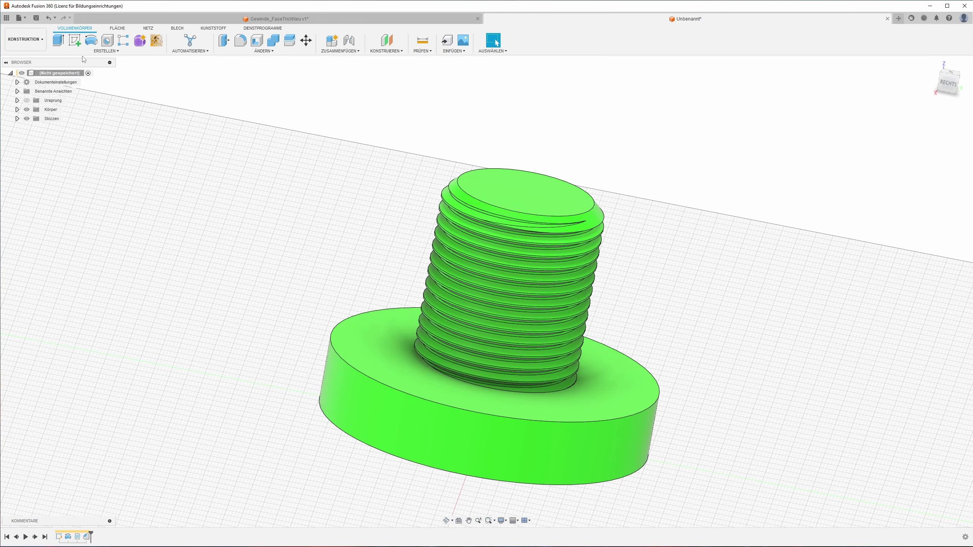
{"action": "left_click", "coordinate": [76, 42]}
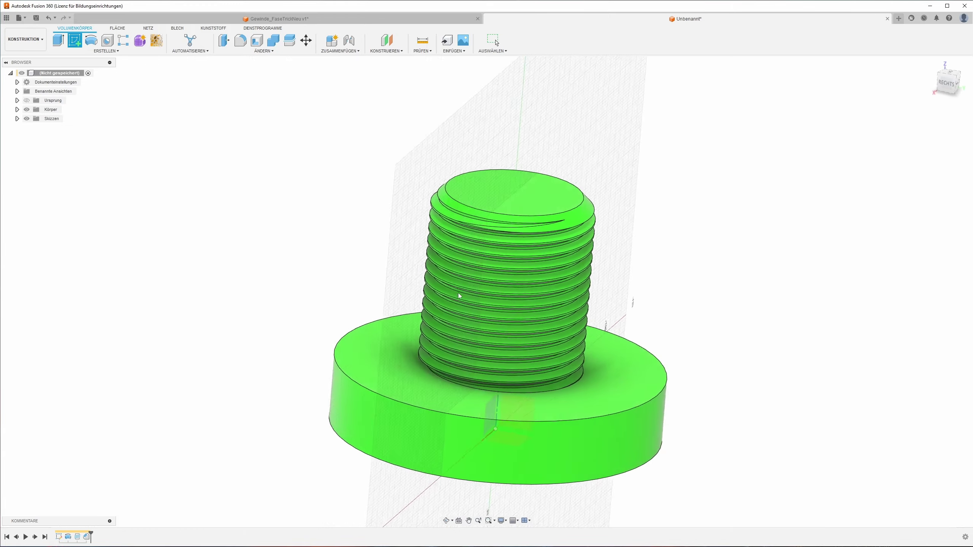
Step: Sketch on the vertical origin plane with Aufschneiden on, zoomed to the thread-flange corner
{"action": "left_click", "coordinate": [534, 412]}
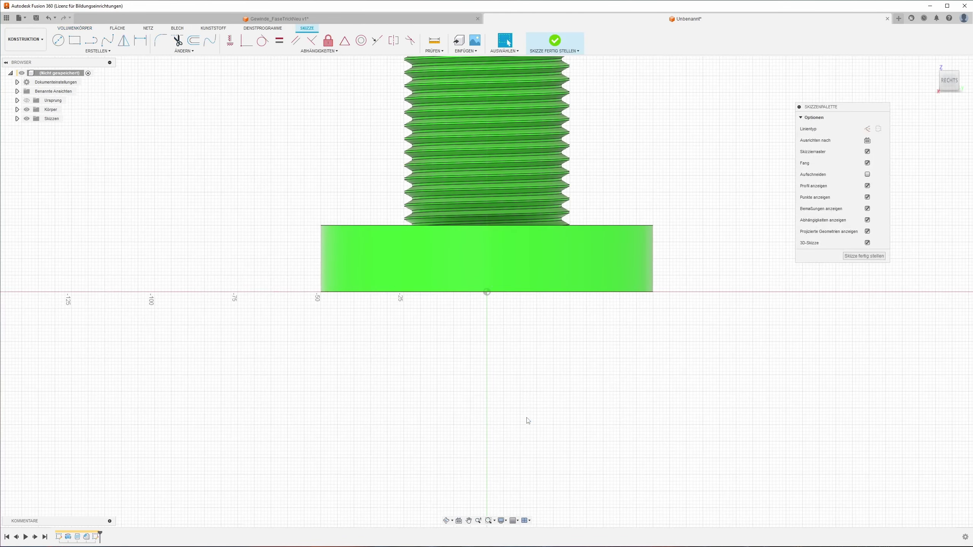
{"action": "mouse_move", "coordinate": [824, 107]}
{"action": "left_mouse_down"}
{"action": "mouse_move", "coordinate": [819, 18]}
{"action": "mouse_move", "coordinate": [748, 33]}
{"action": "left_mouse_up"}
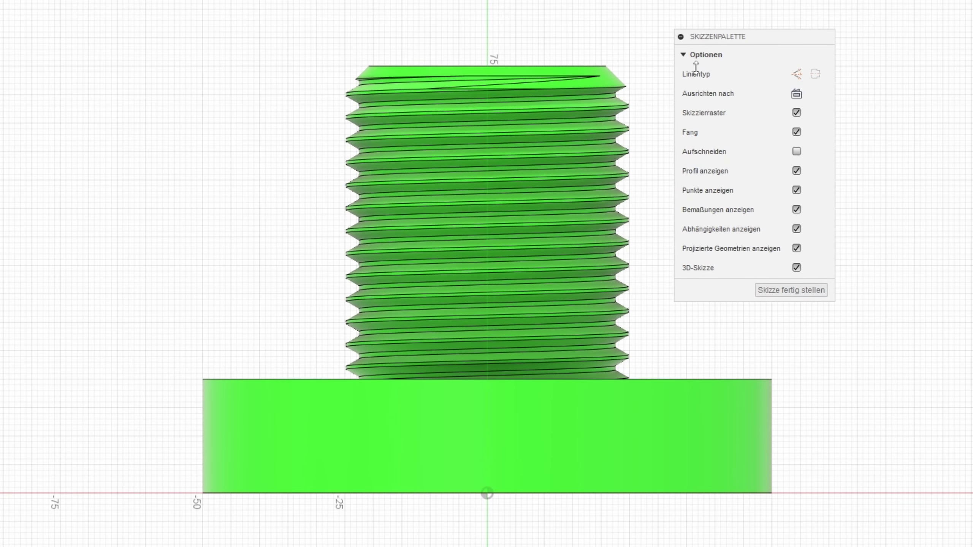
{"action": "left_click", "coordinate": [797, 151]}
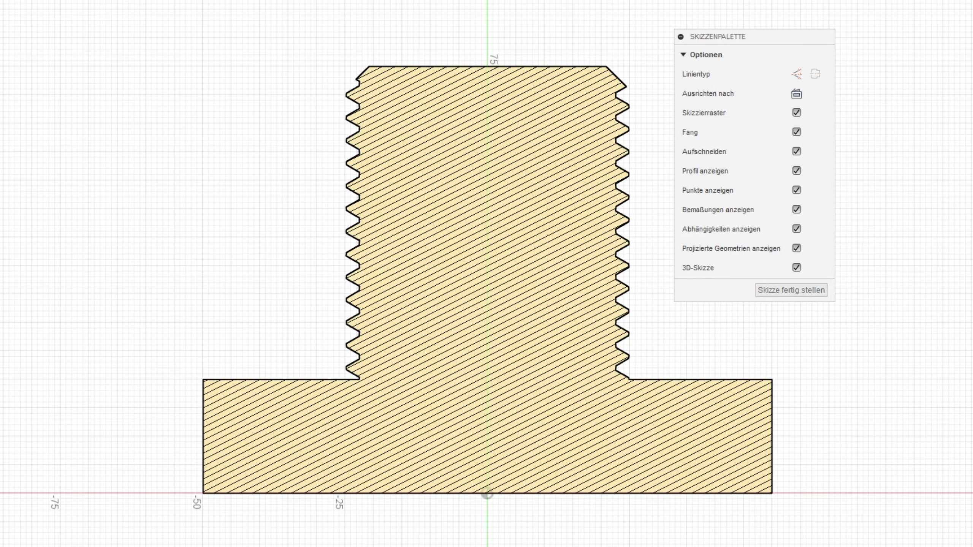
{"action": "scroll", "coordinate": [610, 354], "scroll_direction": "up", "scroll_amount": 5}
{"action": "scroll", "coordinate": [590, 352], "scroll_direction": "up", "scroll_amount": 3}
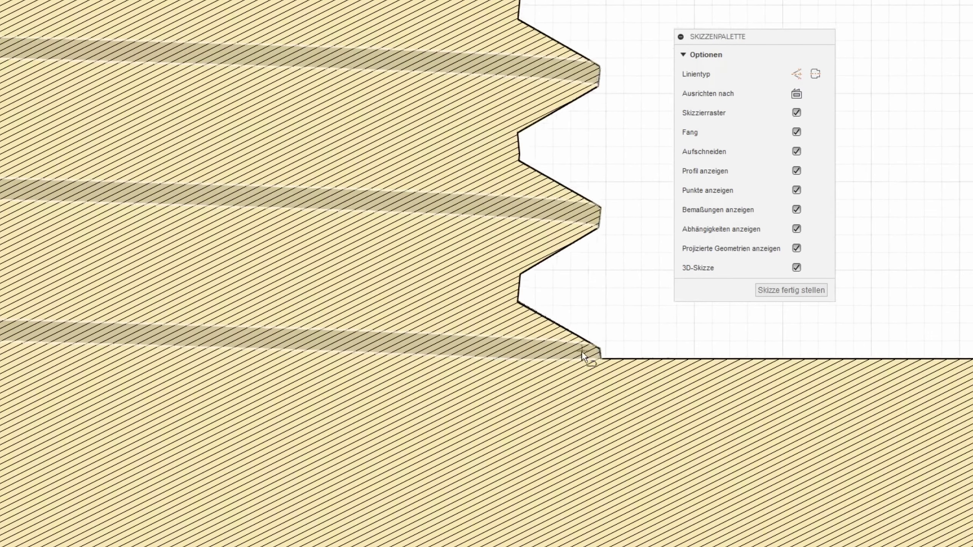
{"action": "scroll", "coordinate": [601, 364], "scroll_direction": "up", "scroll_amount": 2}
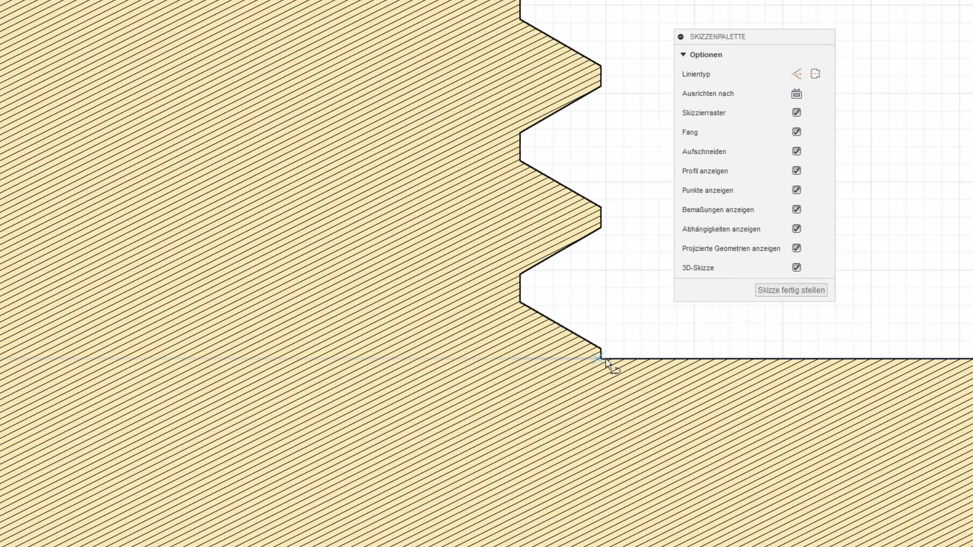
Step: Draw a vertical line from the shaft's base up to the thread root
{"action": "left_click", "coordinate": [602, 359]}
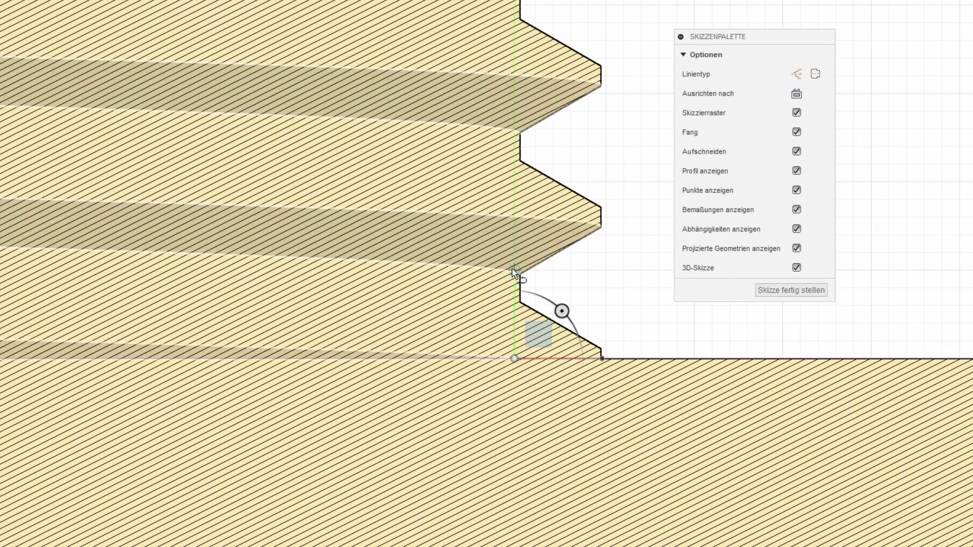
{"action": "left_click", "coordinate": [514, 269]}
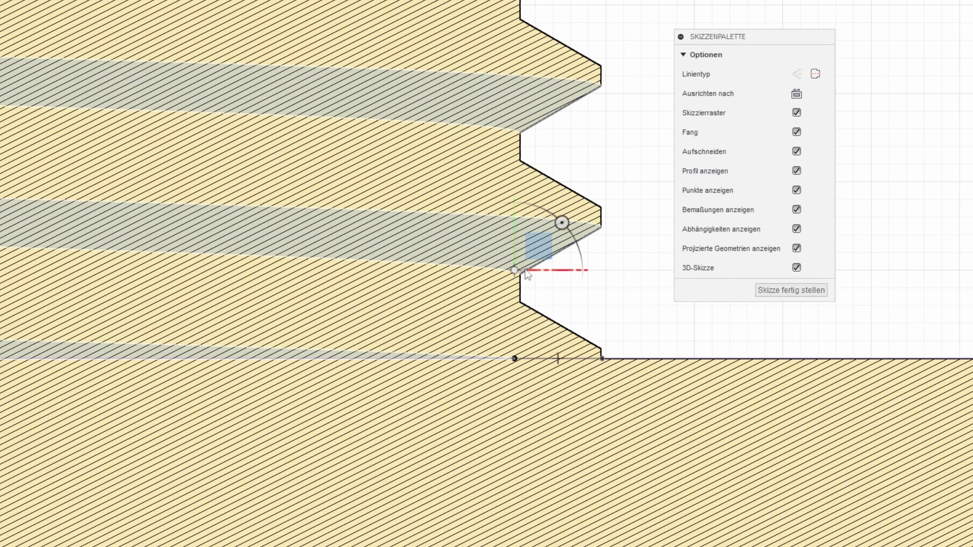
{"action": "key", "text": "Escape"}
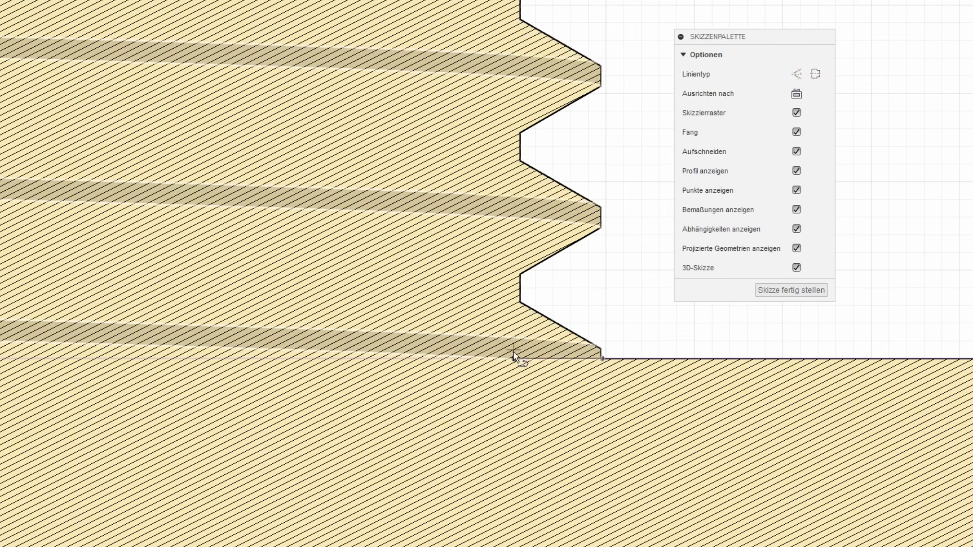
{"action": "left_click", "coordinate": [514, 358]}
{"action": "left_click", "coordinate": [516, 236]}
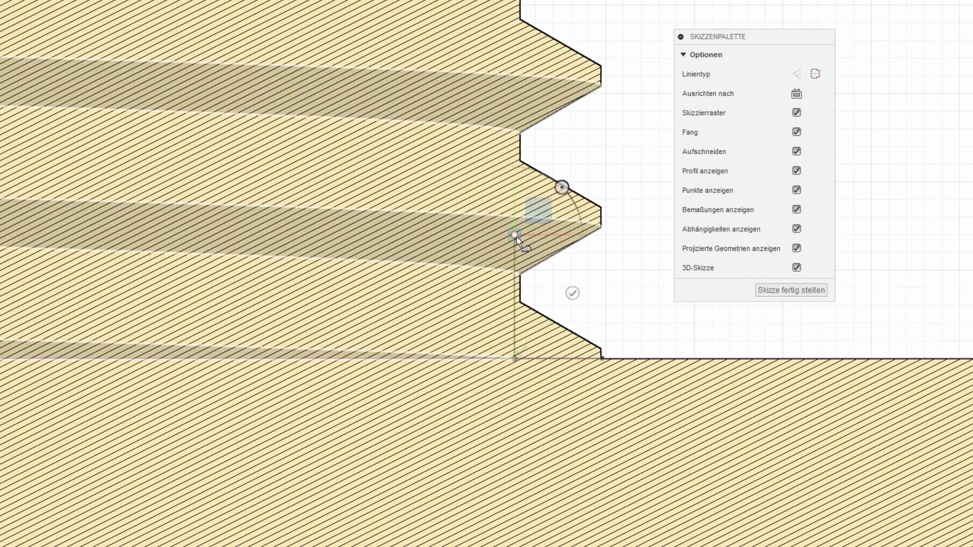
{"action": "key", "text": "Escape"}
{"action": "left_click", "coordinate": [554, 359]}
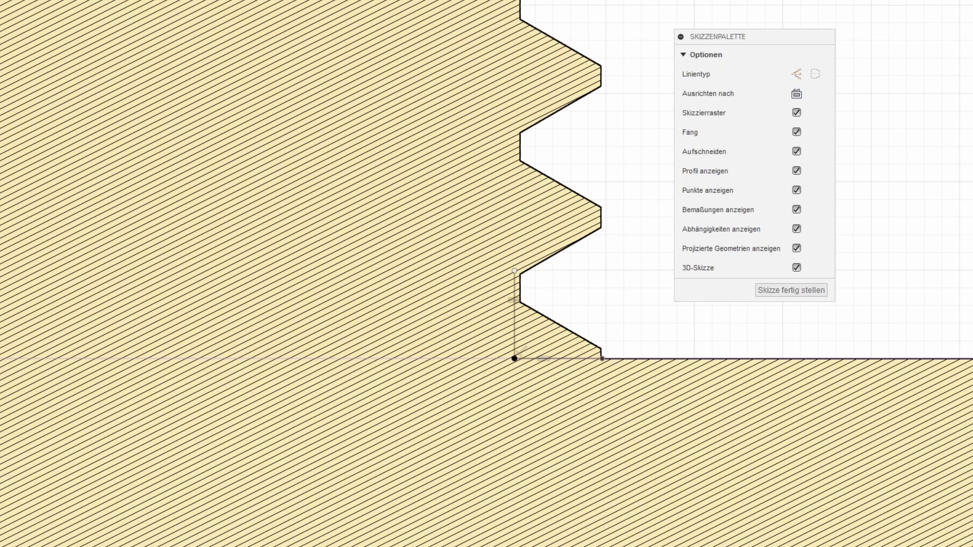
Step: Draw a diagonal line from the vertical line's top down to the thread's last corner
{"action": "left_click", "coordinate": [515, 270]}
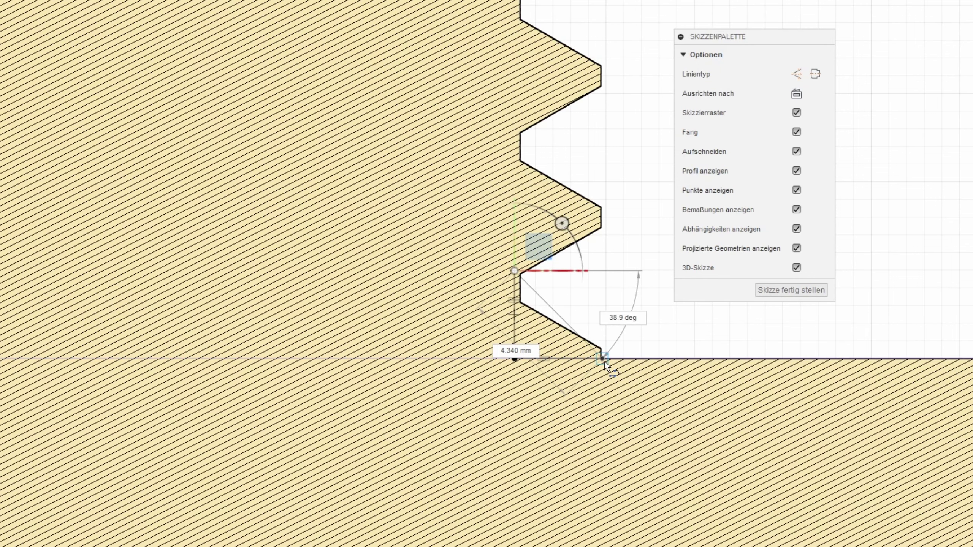
{"action": "left_click", "coordinate": [601, 358]}
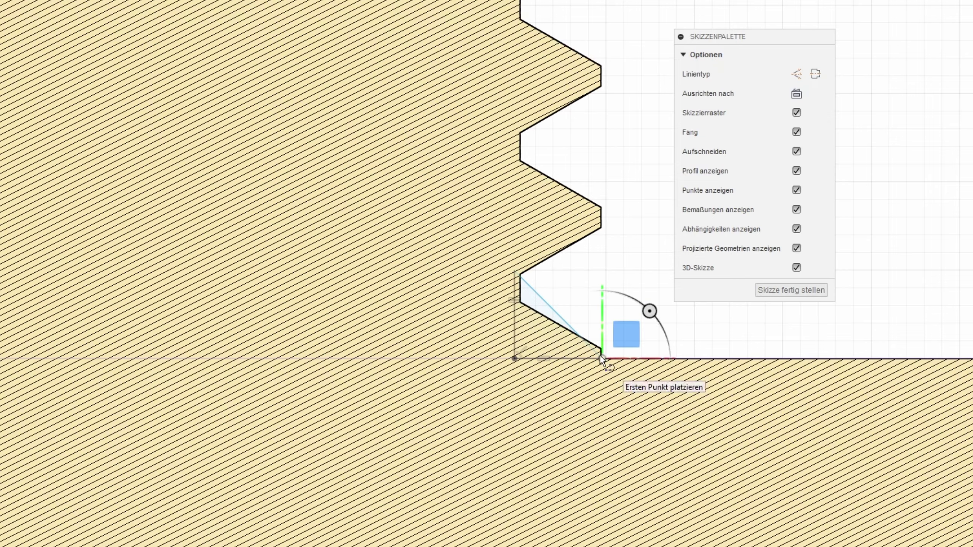
{"action": "key", "text": "Escape"}
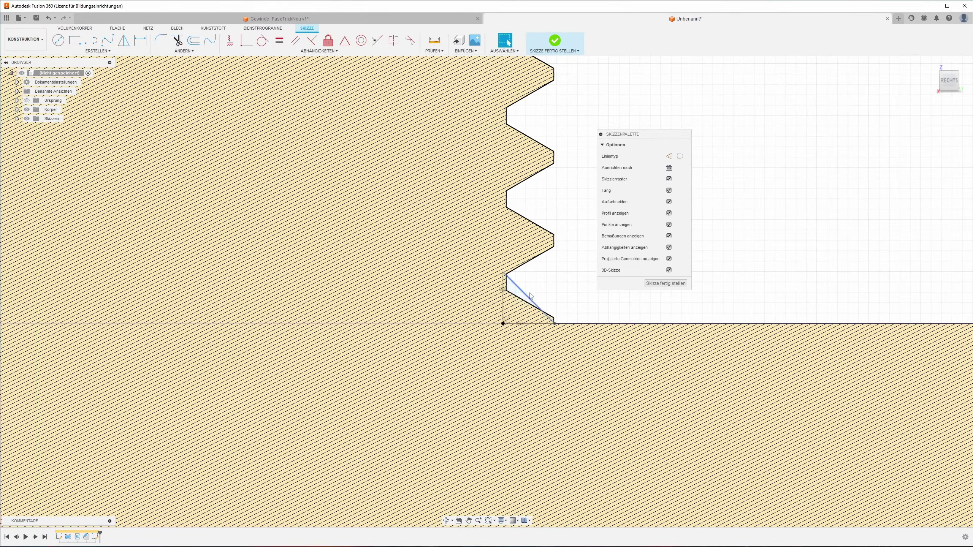
{"action": "left_click", "coordinate": [511, 280]}
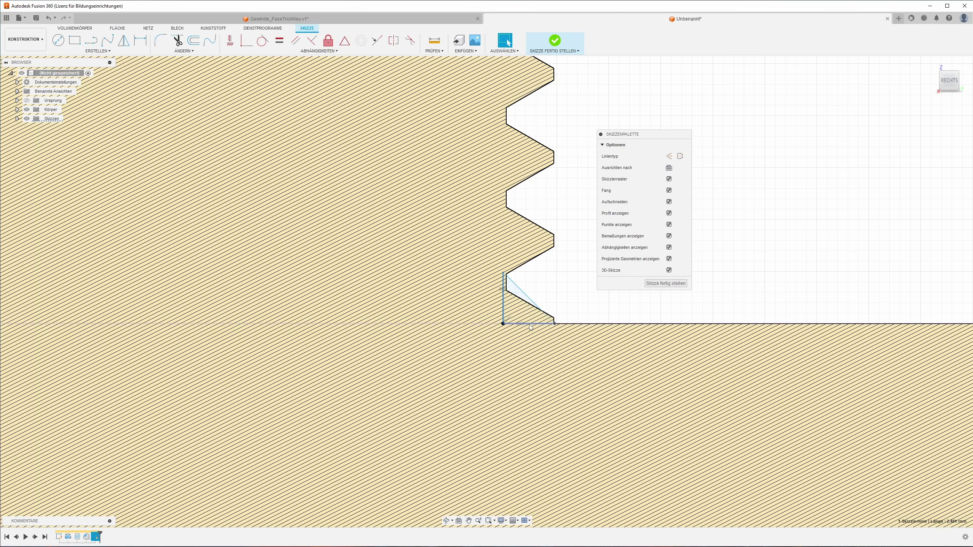
Step: Mirror the two runout lines across the diagonal to close the wedge profile
{"action": "left_click", "coordinate": [124, 44]}
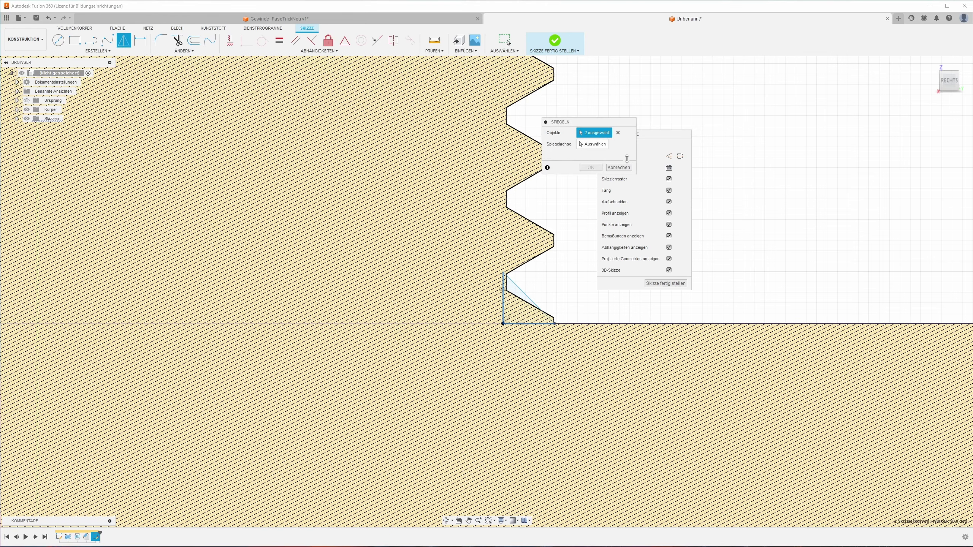
{"action": "left_click", "coordinate": [600, 145]}
{"action": "left_click", "coordinate": [524, 295]}
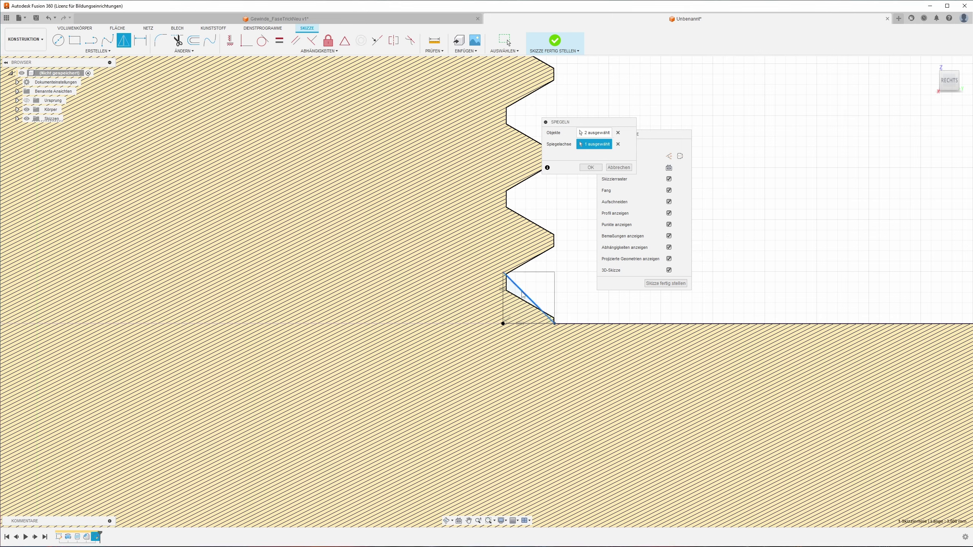
{"action": "left_click", "coordinate": [591, 168]}
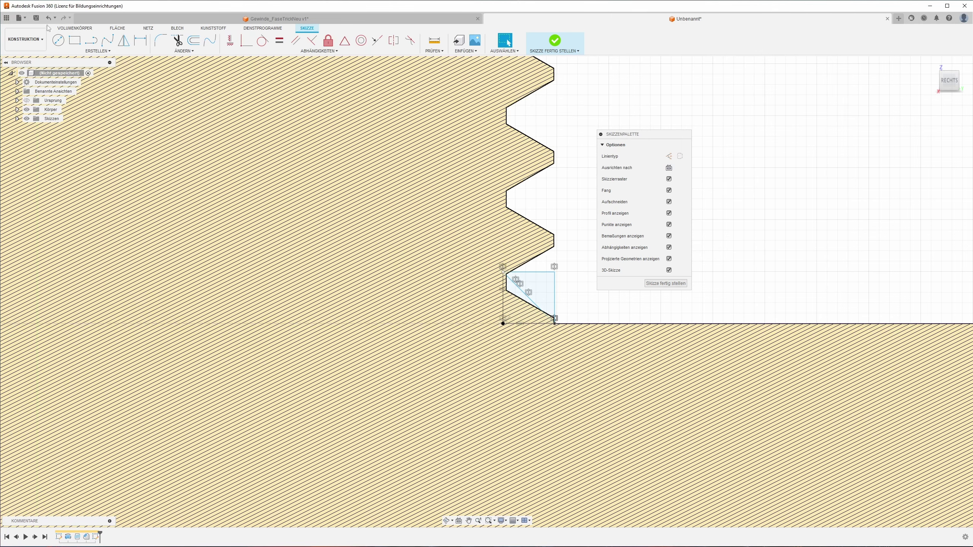
{"action": "left_click", "coordinate": [95, 52]}
{"action": "mouse_move", "coordinate": [66, 82]}
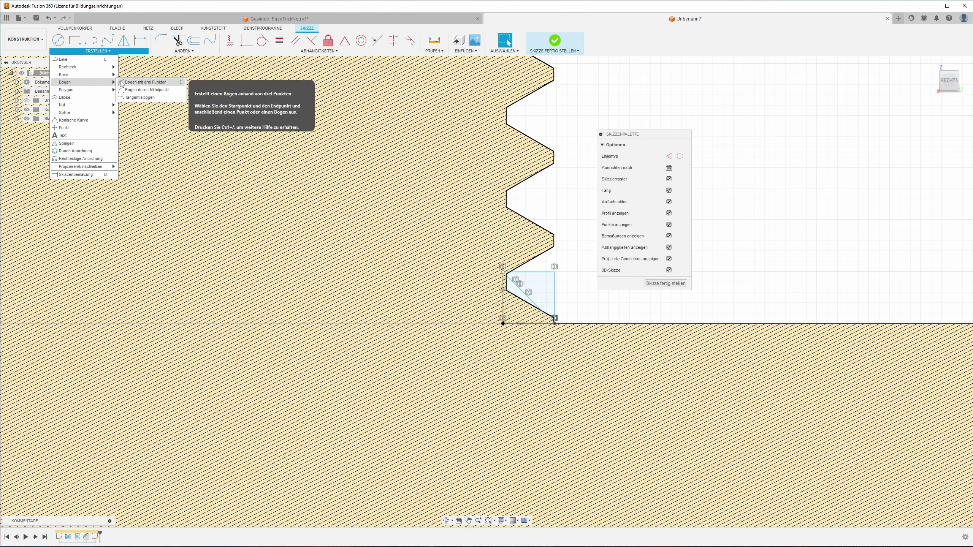
Step: Draw a 90° centre-point arc from the square's corner between its two corners, then finish the sketch
{"action": "left_click", "coordinate": [139, 83]}
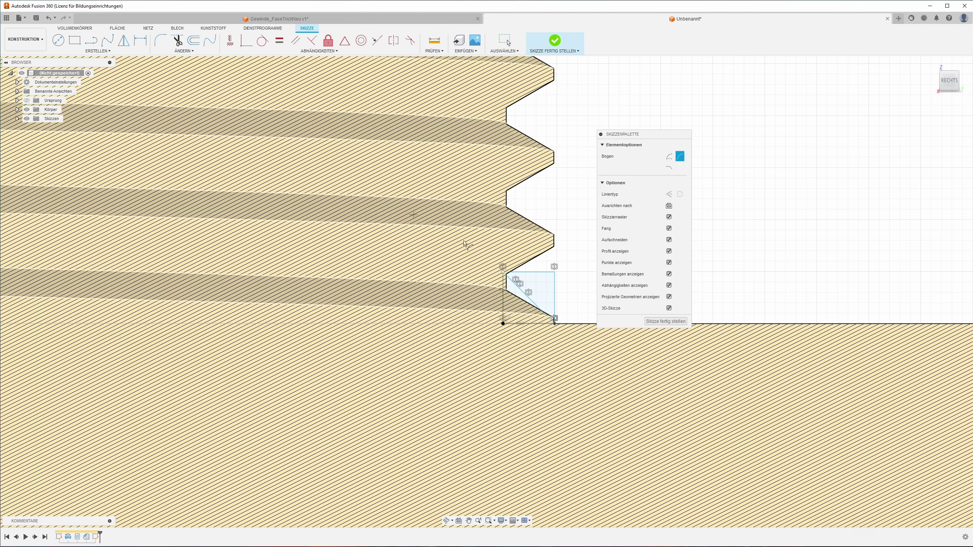
{"action": "left_click", "coordinate": [554, 272]}
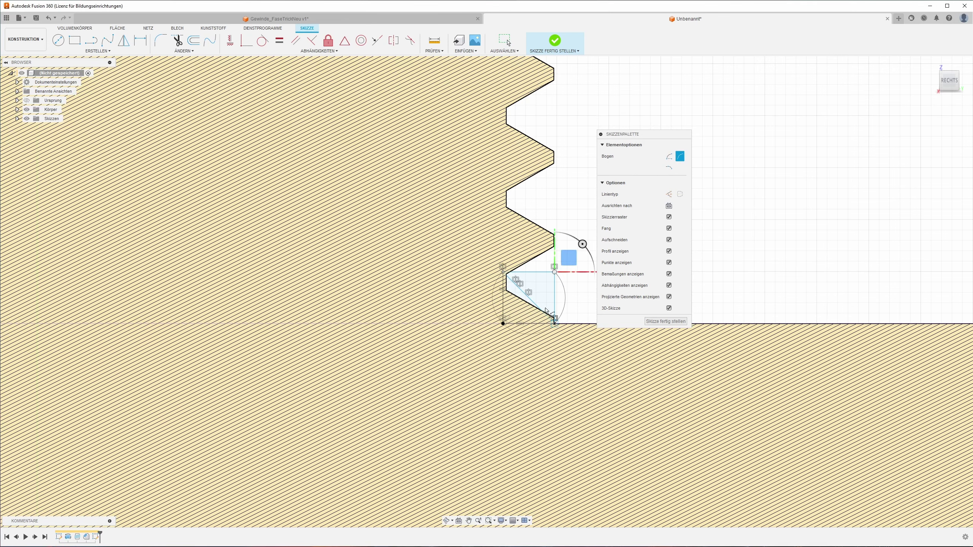
{"action": "key", "text": "Escape"}
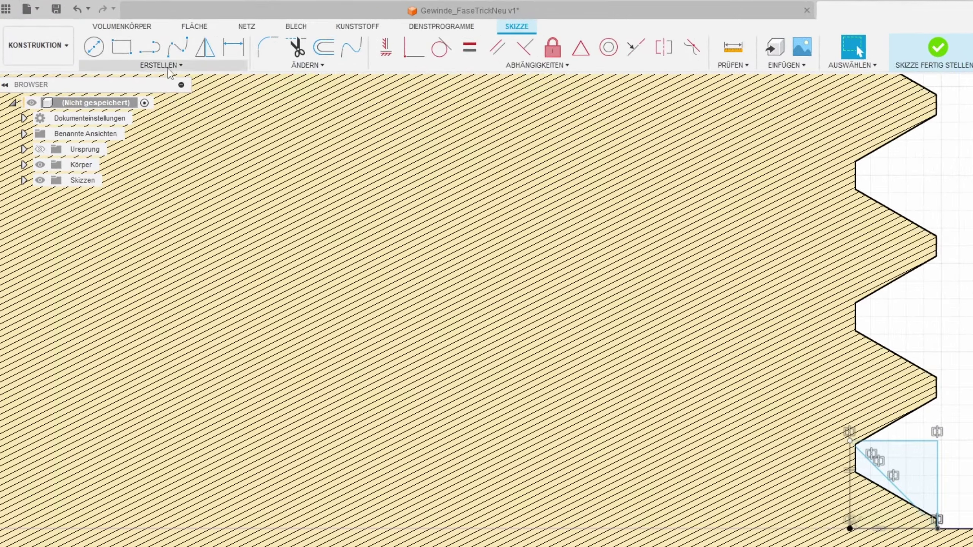
{"action": "left_click", "coordinate": [100, 51]}
{"action": "mouse_move", "coordinate": [105, 118]}
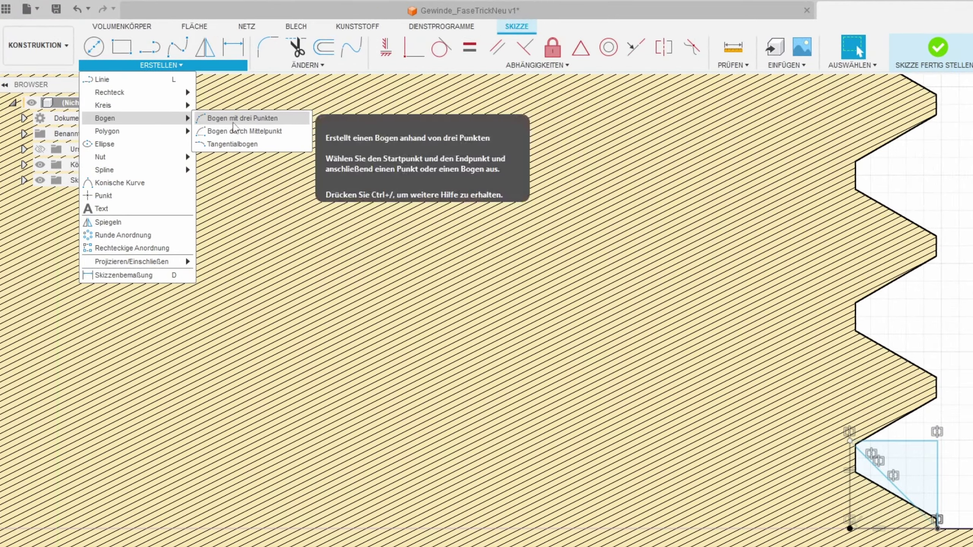
{"action": "left_click", "coordinate": [240, 132]}
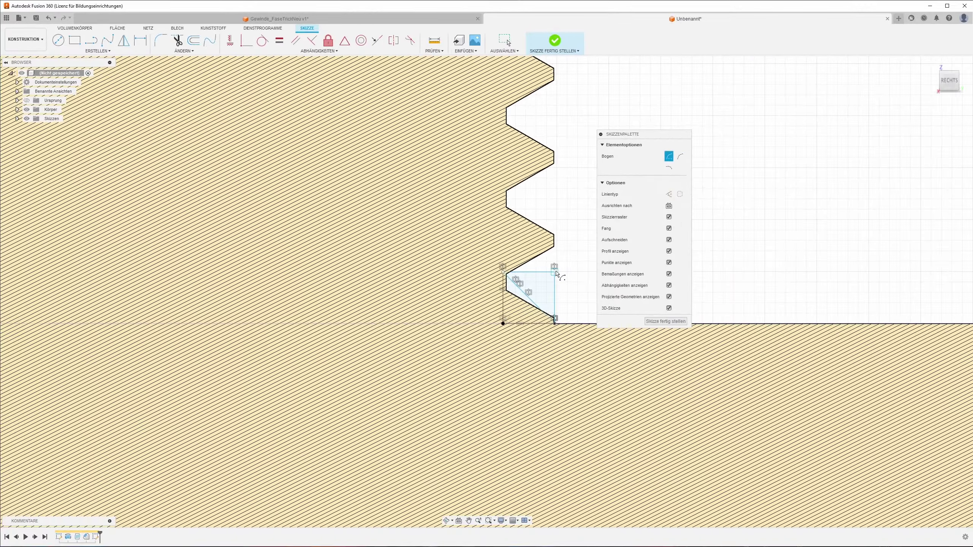
{"action": "left_click", "coordinate": [554, 272]}
{"action": "left_click", "coordinate": [502, 272]}
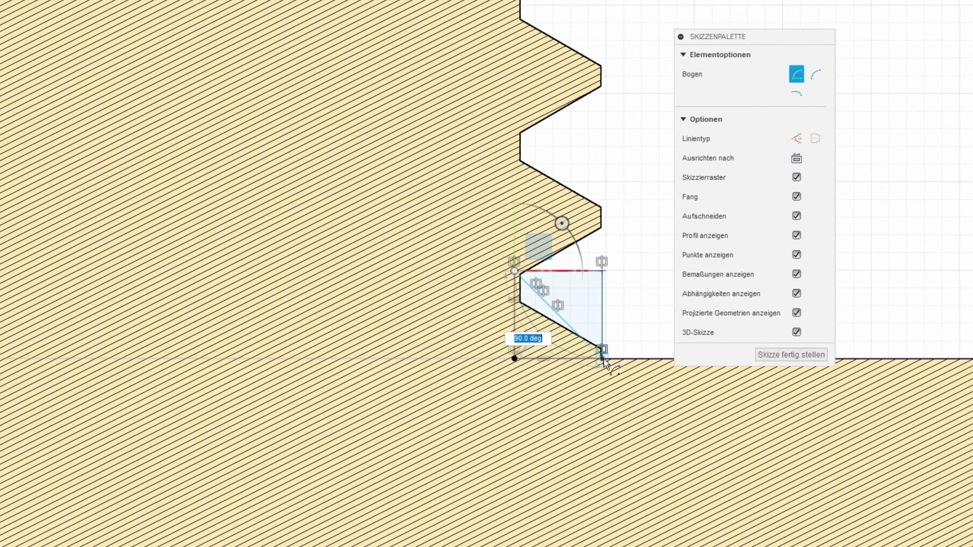
{"action": "left_click", "coordinate": [603, 358]}
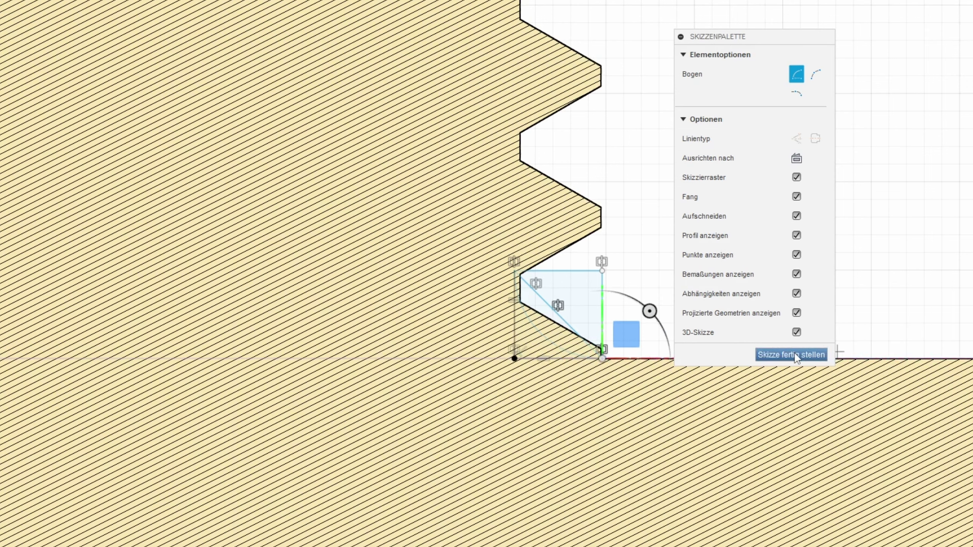
{"action": "left_click", "coordinate": [794, 356]}
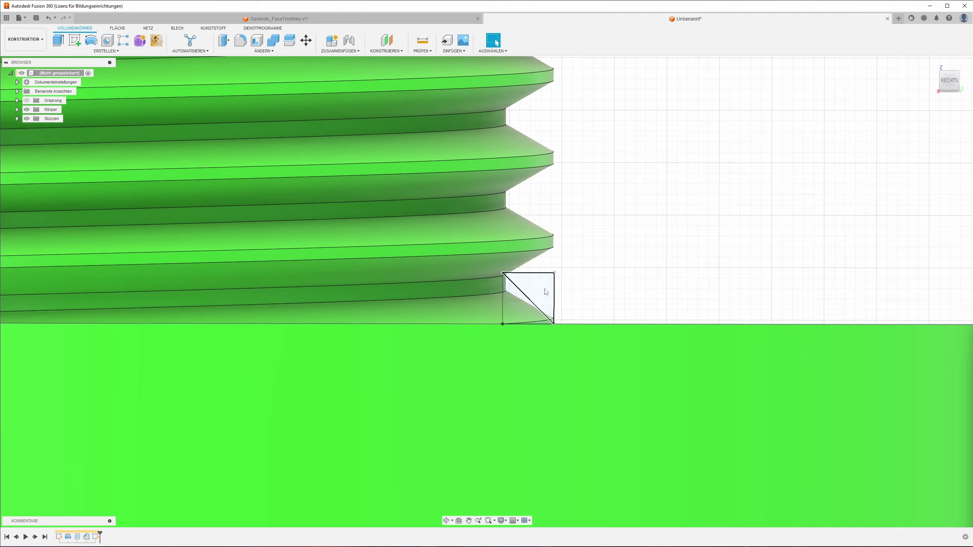
Step: Start a revolve with the rounded corner profile at the thread base selected
{"action": "mouse_move", "coordinate": [512, 306]}
{"action": "middle_mouse_down", "text": "shift"}
{"action": "mouse_move", "coordinate": [553, 277]}
{"action": "mouse_move", "coordinate": [566, 280]}
{"action": "middle_mouse_up", "text": "shift"}
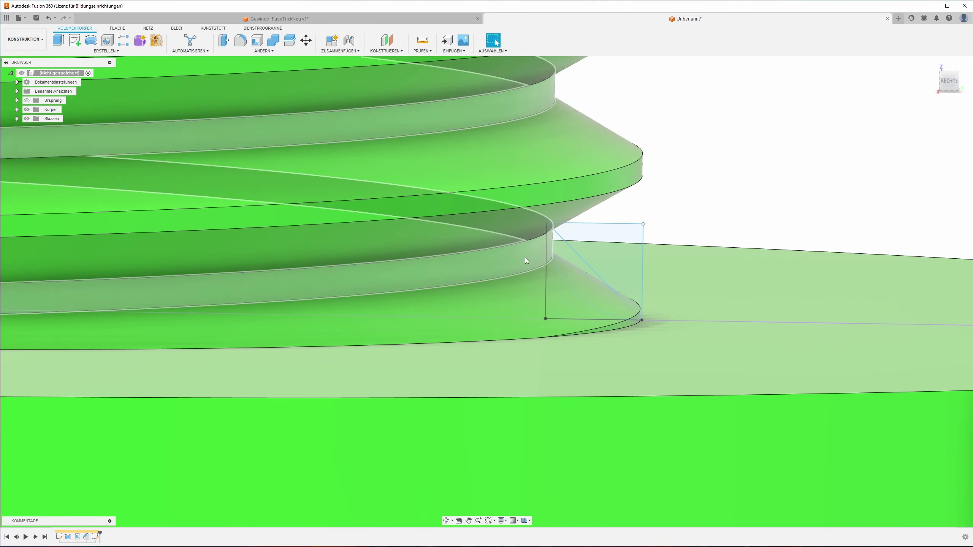
{"action": "left_click", "coordinate": [27, 110]}
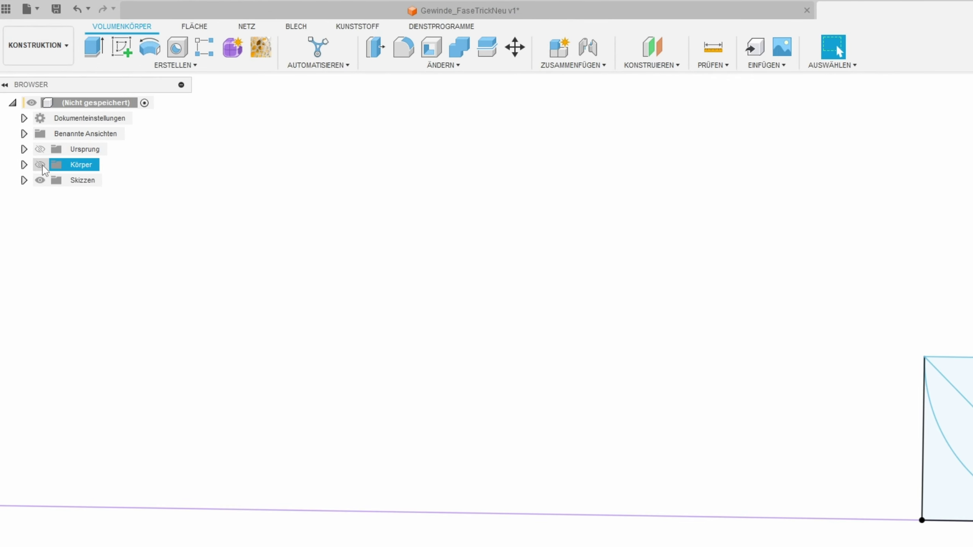
{"action": "left_click", "coordinate": [39, 161]}
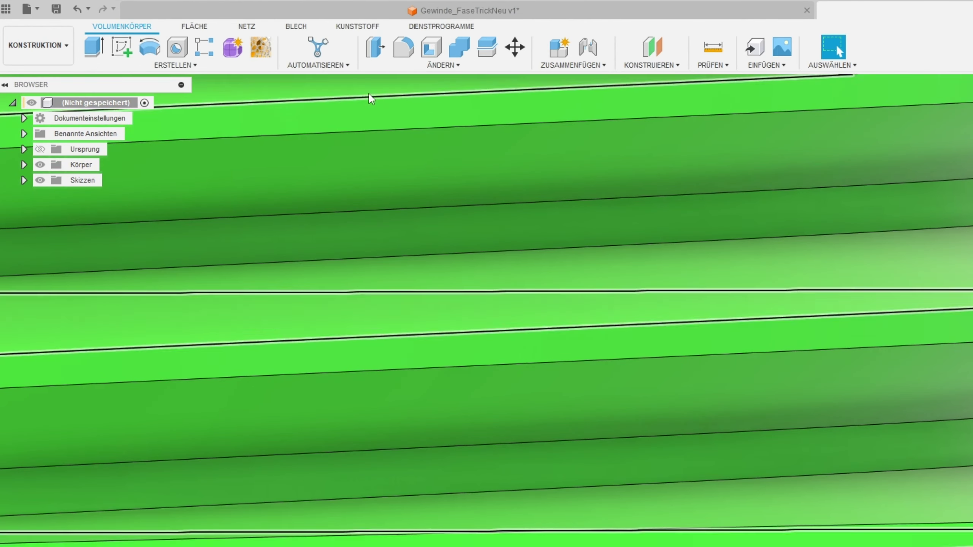
{"action": "left_click", "coordinate": [149, 47]}
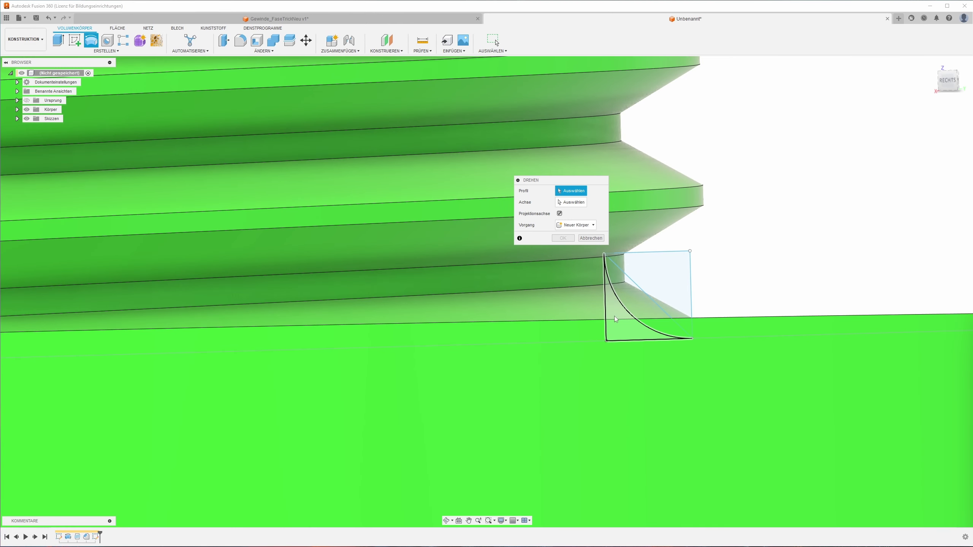
{"action": "left_click", "coordinate": [614, 316]}
Step: Revolve around the disc's cylindrical face as axis with the Join operation, and confirm
{"action": "middle_click_drag", "start_coordinate": [611, 318], "coordinate": [614, 309], "text": "shift"}
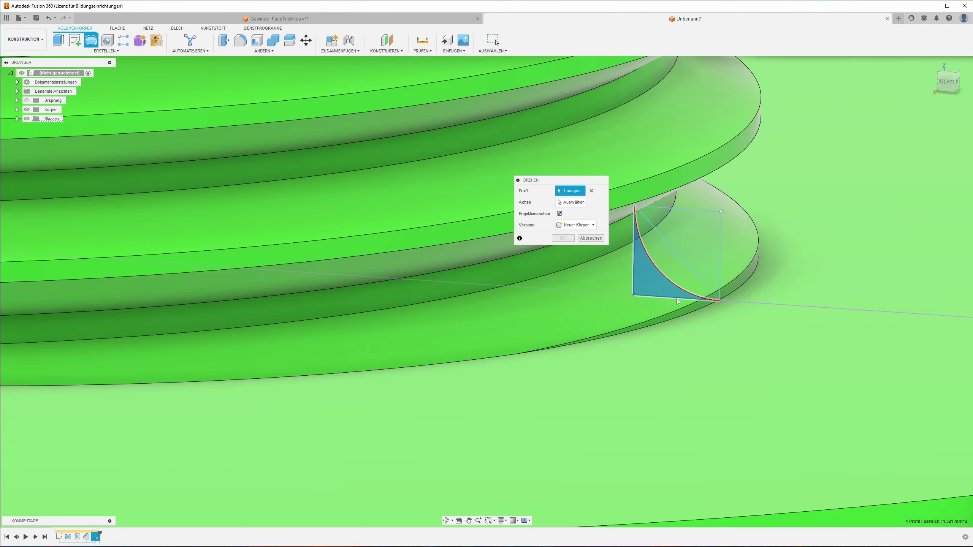
{"action": "left_click", "coordinate": [571, 202]}
{"action": "scroll", "coordinate": [274, 301], "scroll_direction": "down", "scroll_amount": 5}
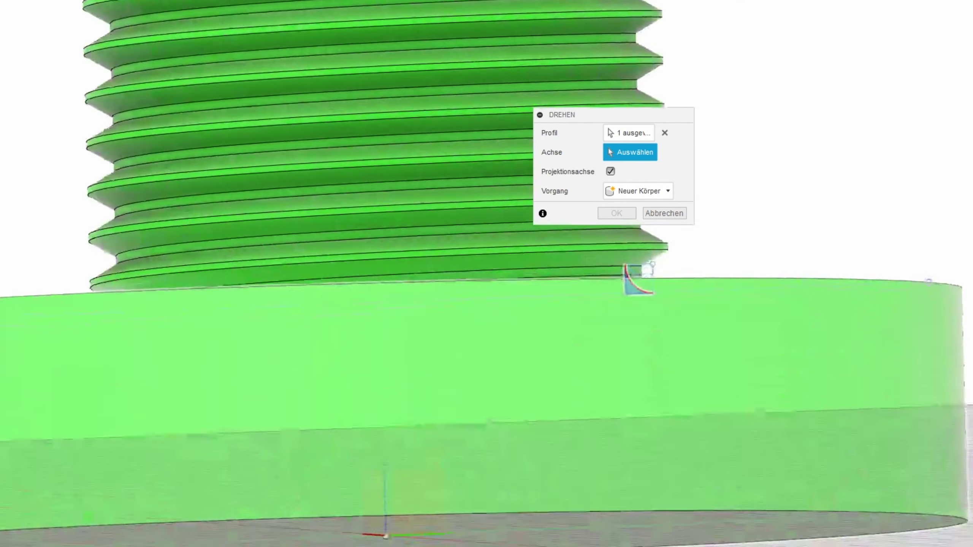
{"action": "mouse_move", "coordinate": [508, 303]}
{"action": "middle_mouse_down", "text": "shift"}
{"action": "mouse_move", "coordinate": [754, 333]}
{"action": "mouse_move", "coordinate": [636, 295]}
{"action": "middle_mouse_up", "text": "shift"}
{"action": "left_click", "coordinate": [768, 327]}
{"action": "left_click", "coordinate": [659, 250]}
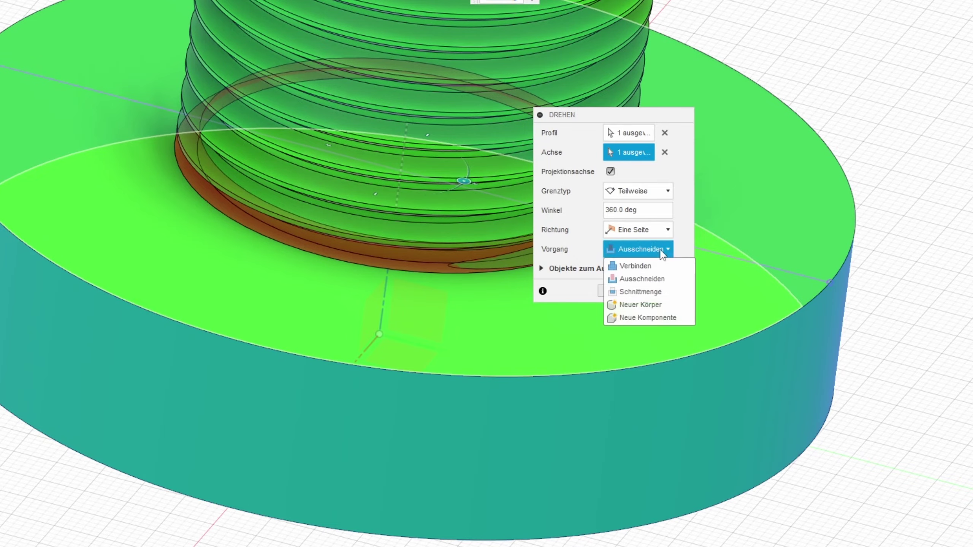
{"action": "left_click", "coordinate": [638, 265]}
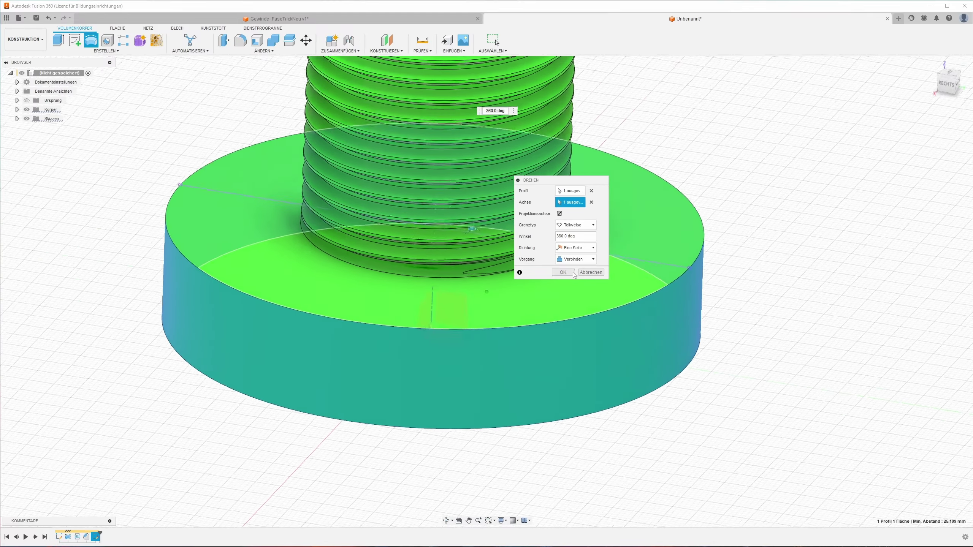
{"action": "mouse_move", "coordinate": [498, 287]}
{"action": "middle_mouse_down", "text": "shift"}
{"action": "mouse_move", "coordinate": [559, 276]}
{"action": "mouse_move", "coordinate": [443, 296]}
{"action": "mouse_move", "coordinate": [685, 271]}
{"action": "mouse_move", "coordinate": [618, 293]}
{"action": "mouse_move", "coordinate": [582, 289]}
{"action": "mouse_move", "coordinate": [702, 258]}
{"action": "mouse_move", "coordinate": [687, 252]}
{"action": "middle_mouse_up", "text": "shift"}
{"action": "left_click", "coordinate": [563, 272]}
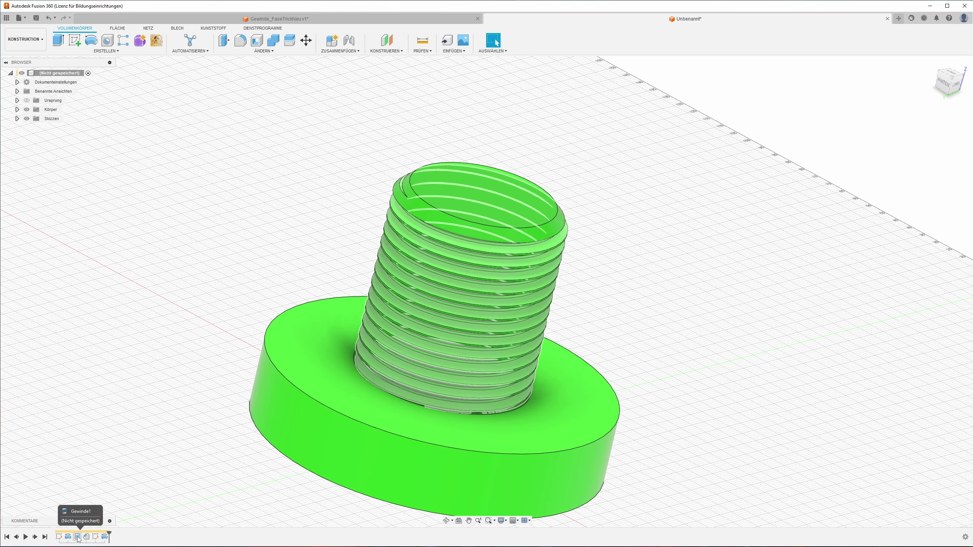
{"action": "right_click", "coordinate": [77, 538]}
{"action": "key", "text": "Escape"}
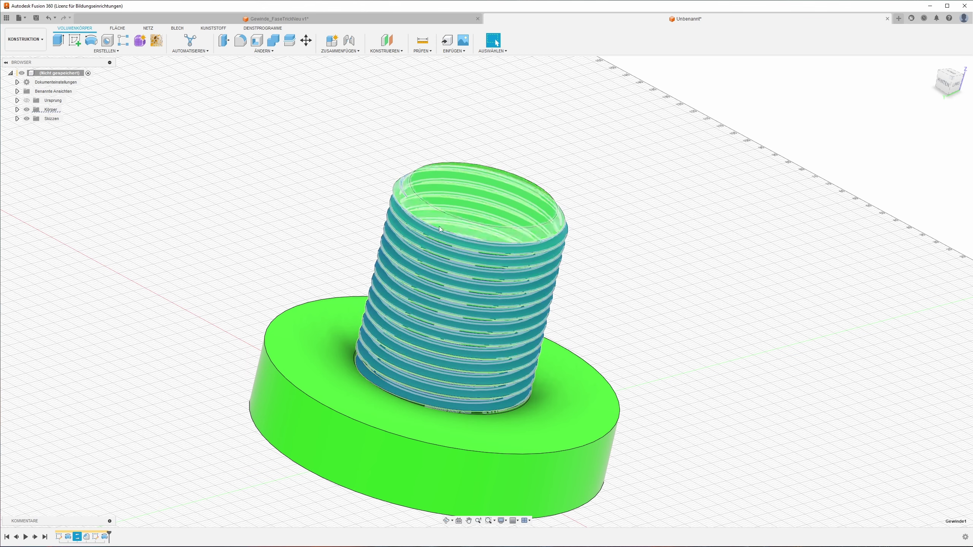
{"action": "left_click", "coordinate": [181, 216]}
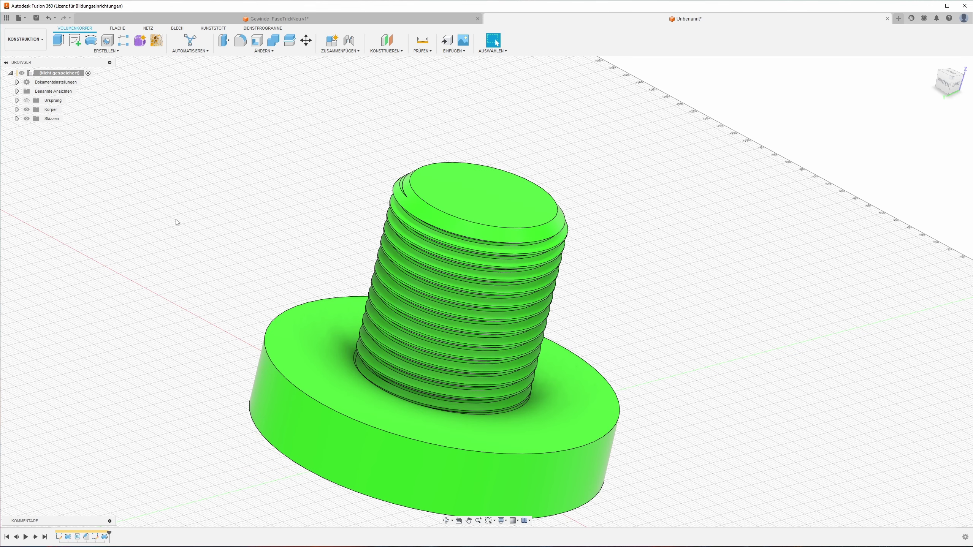